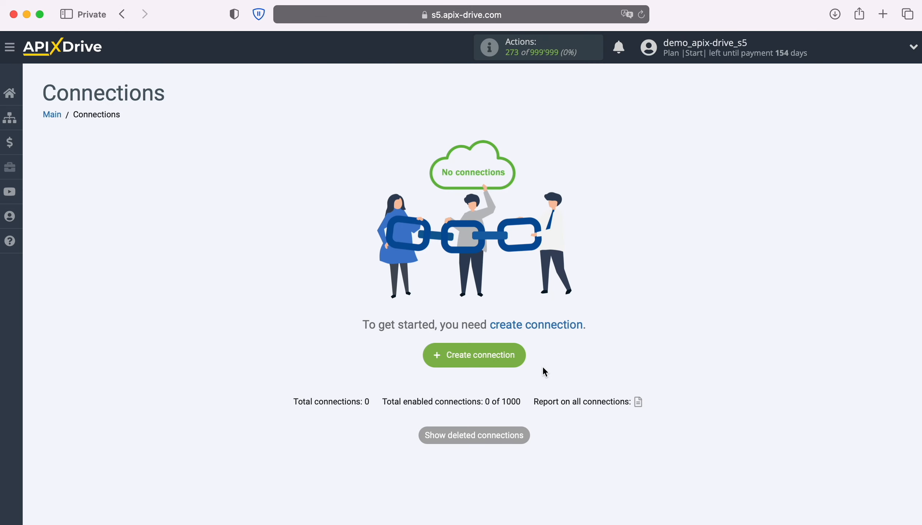
# Create a new connection, 'New connection 6', from the Connections page.
pyautogui.click(516, 353)
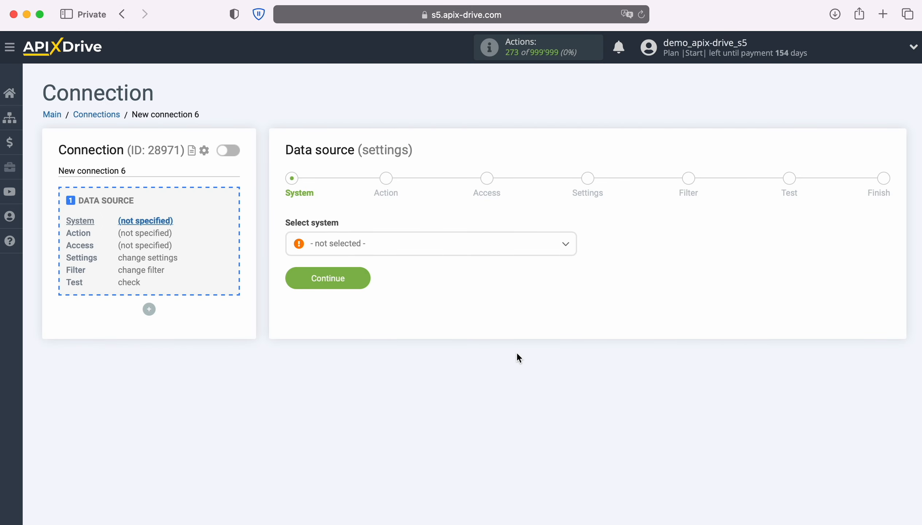
# Choose Google Lead Form as the data source system.
pyautogui.click(467, 249)
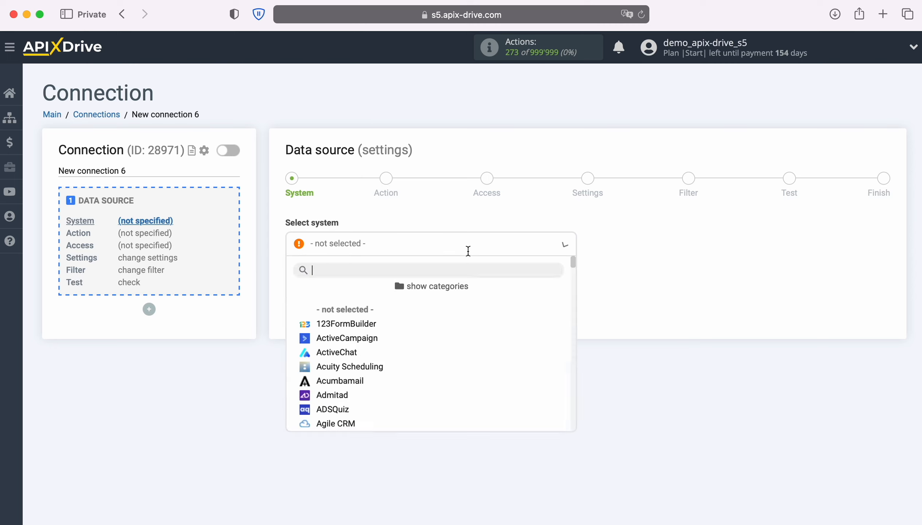
pyautogui.scroll(-3, 505, 364)
pyautogui.scroll(-10, 508, 364)
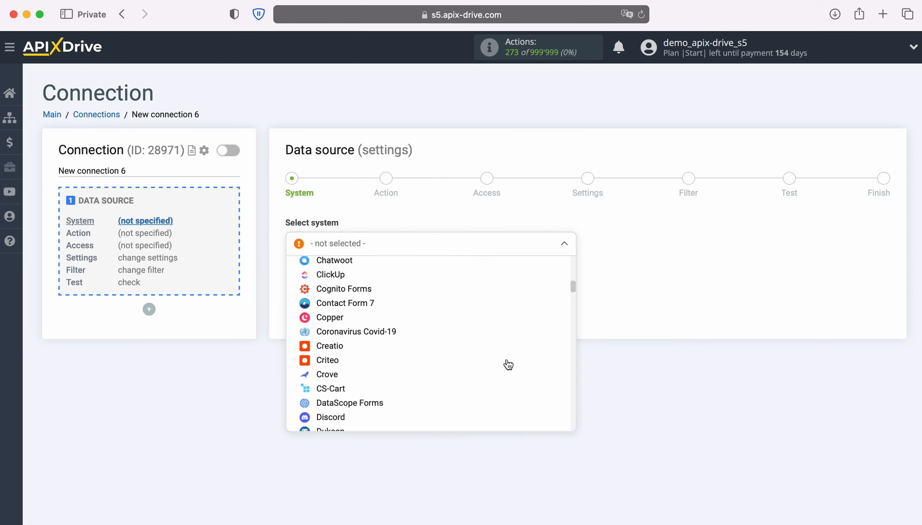
pyautogui.scroll(-10, 506, 364)
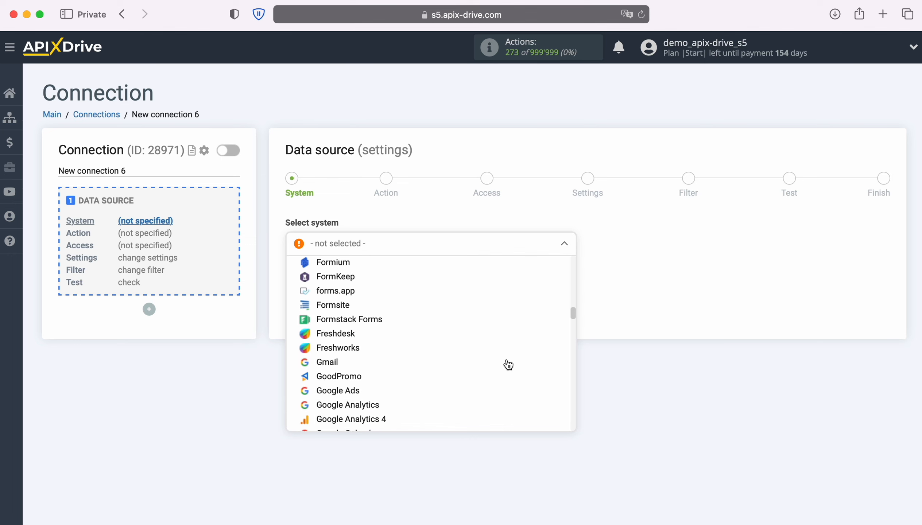
pyautogui.click(376, 411)
pyautogui.click(366, 283)
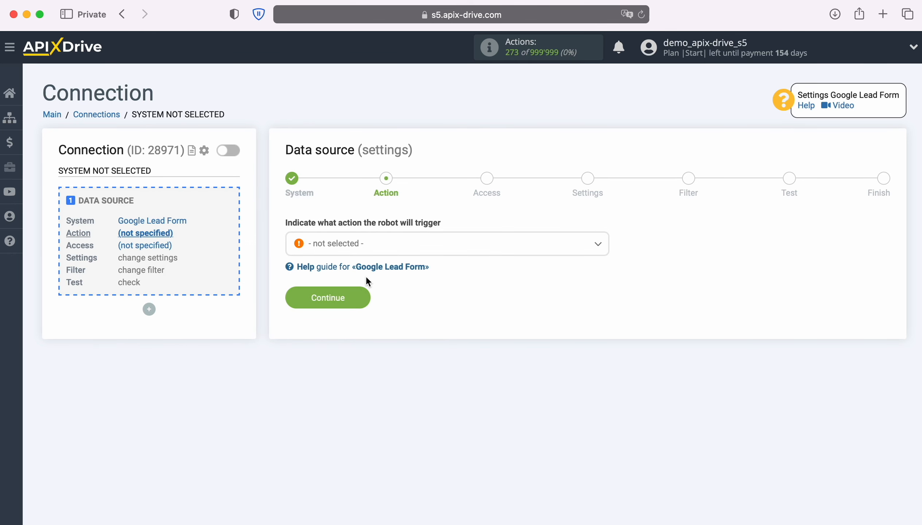
# Set the source action to Get LEADS (new) and continue to account access.
pyautogui.click(482, 248)
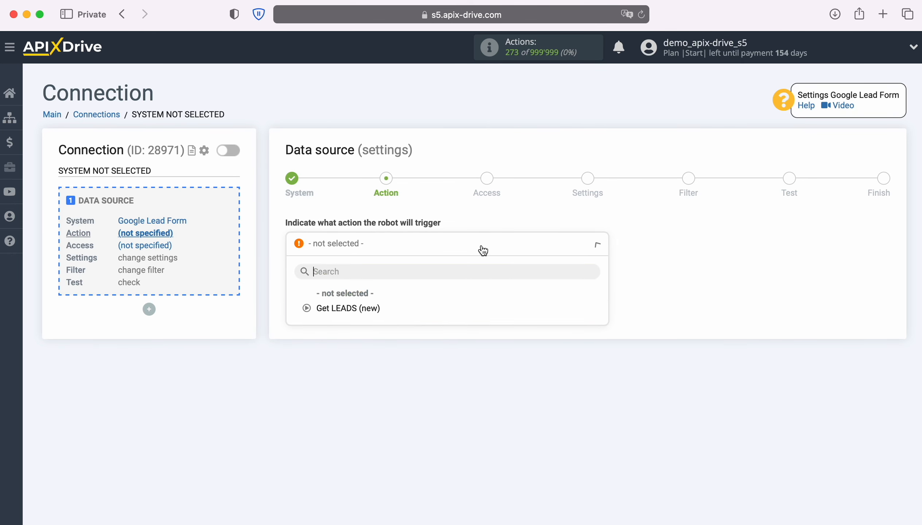
pyautogui.click(357, 309)
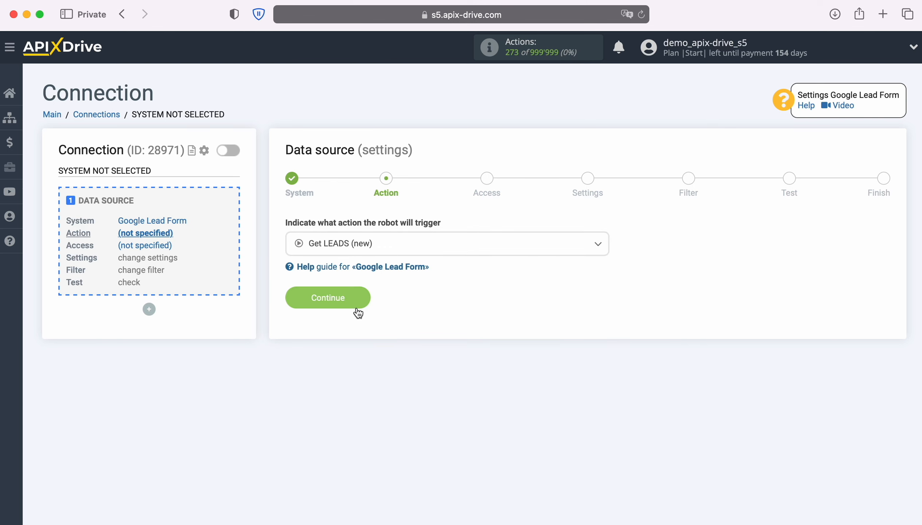
pyautogui.click(361, 300)
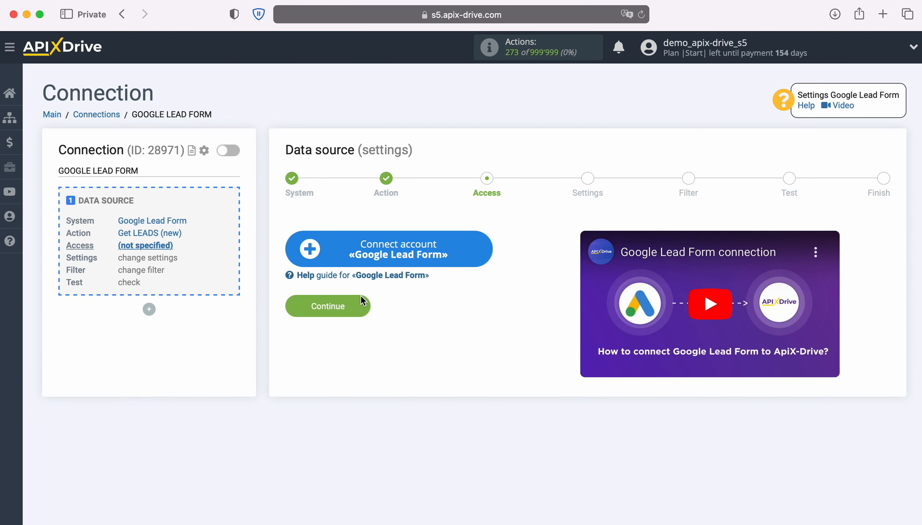
# Connect a new Google Lead Form account to ApiX-Drive.
pyautogui.click(482, 252)
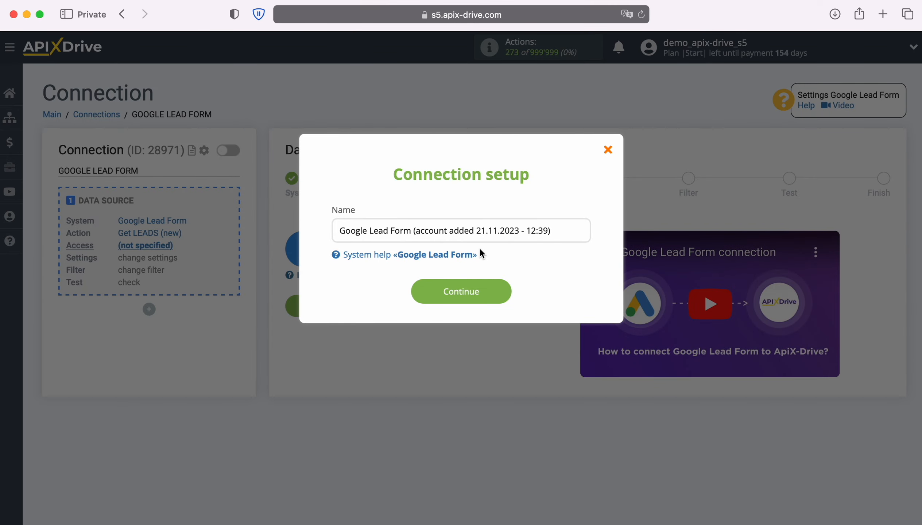
pyautogui.moveTo(552, 231); pyautogui.dragTo(335, 227)
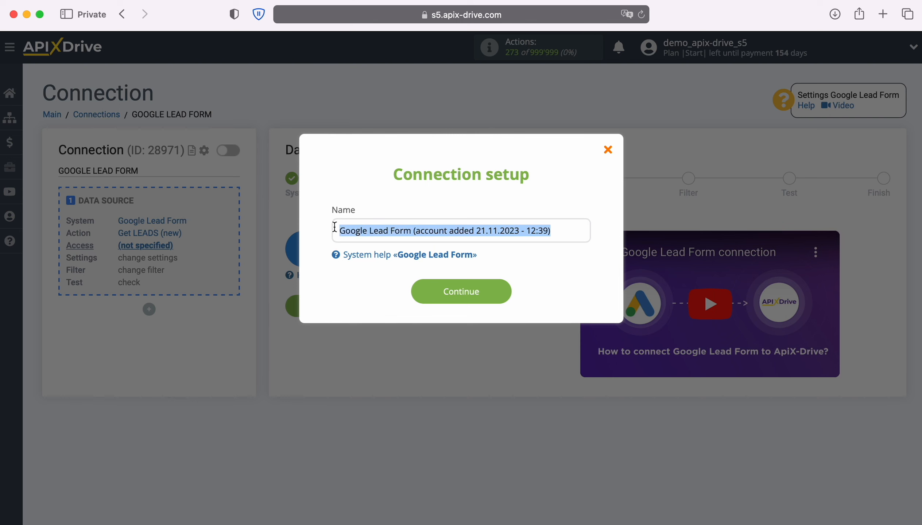
pyautogui.click(334, 228)
pyautogui.click(502, 291)
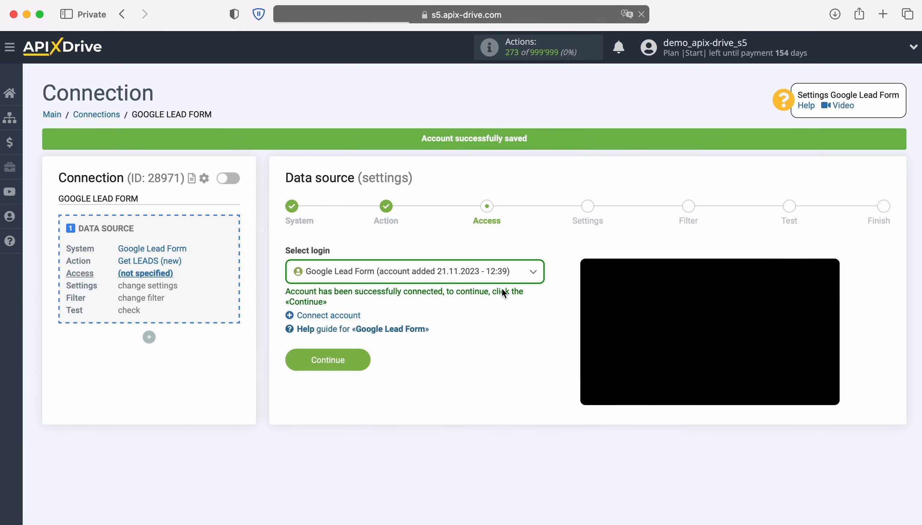
# Select the connected Google Lead Form login and continue to Settings.
pyautogui.click(518, 277)
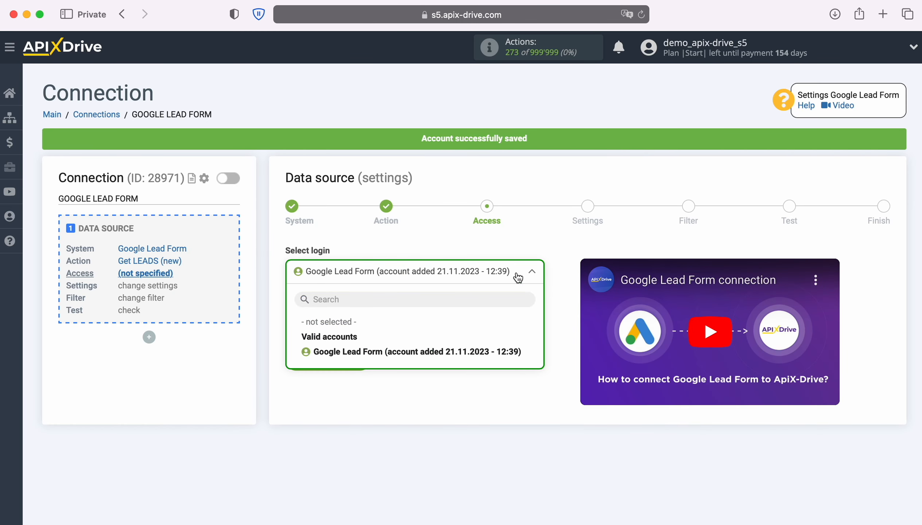
pyautogui.click(515, 351)
pyautogui.click(366, 361)
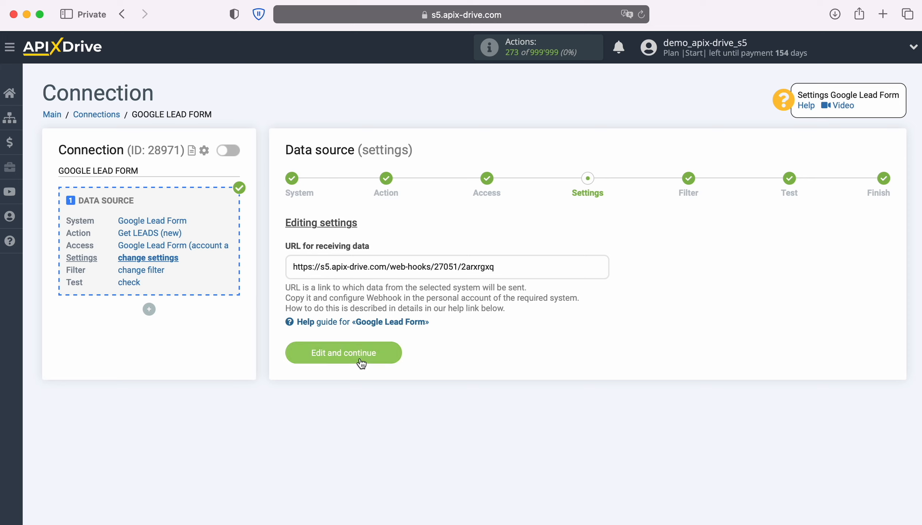
# Copy the ApiX-Drive webhook URL and switch to the Google Ads lead form assets.
pyautogui.moveTo(292, 268); pyautogui.dragTo(500, 268)
pyautogui.rightClick(485, 267)
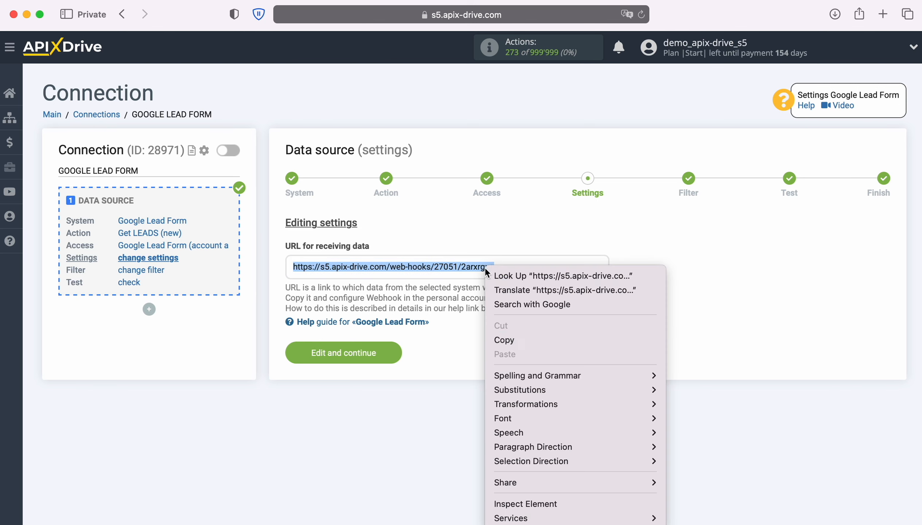
pyautogui.click(514, 342)
pyautogui.hotkey('ctrl', 'Tab')
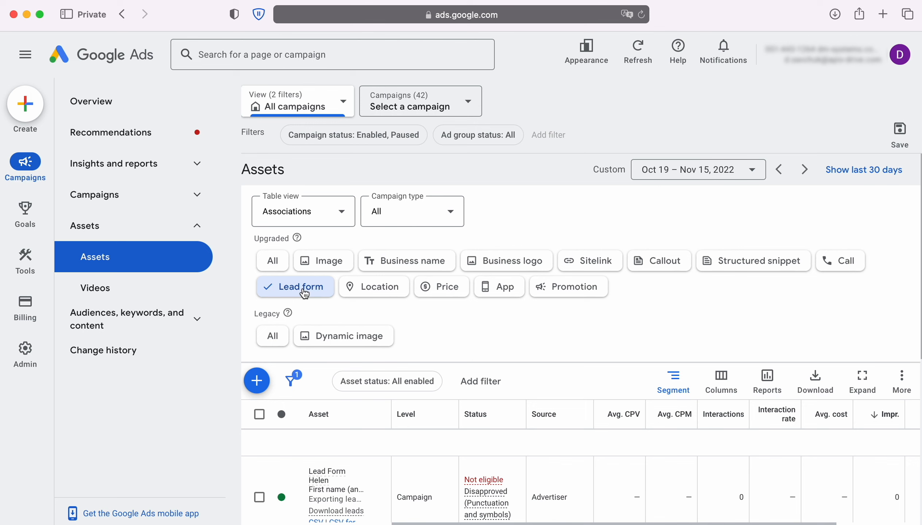
# In Lead Form John's other data integration options, paste the ApiX-Drive URL as Webhook URL.
pyautogui.scroll(-4, 596, 341)
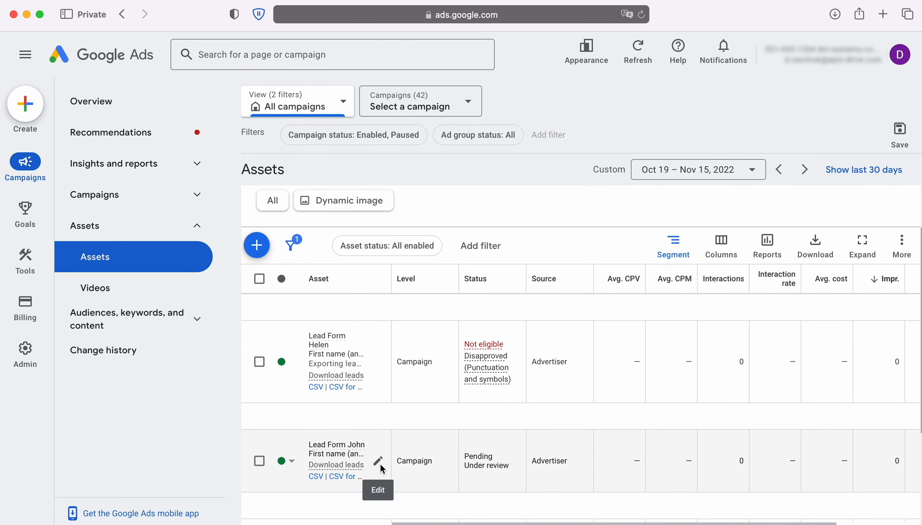
pyautogui.click(381, 463)
pyautogui.scroll(-10, 378, 456)
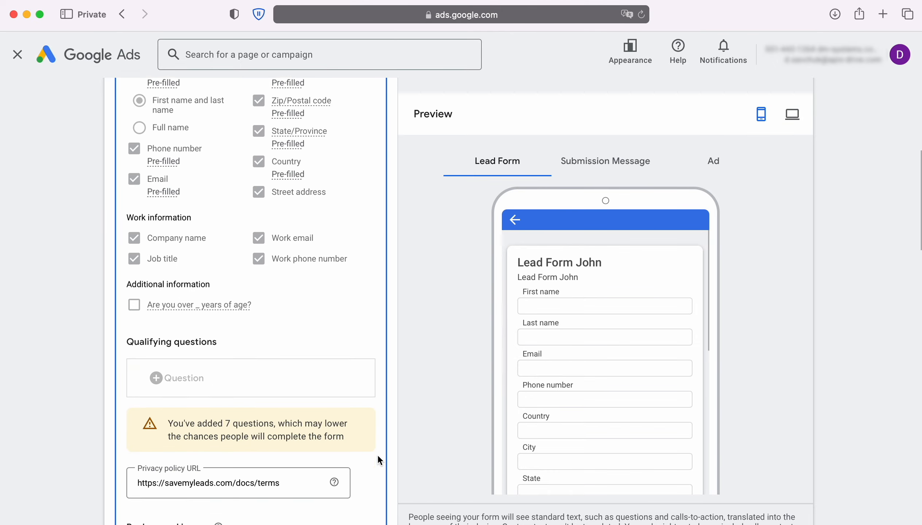
pyautogui.scroll(-15, 377, 454)
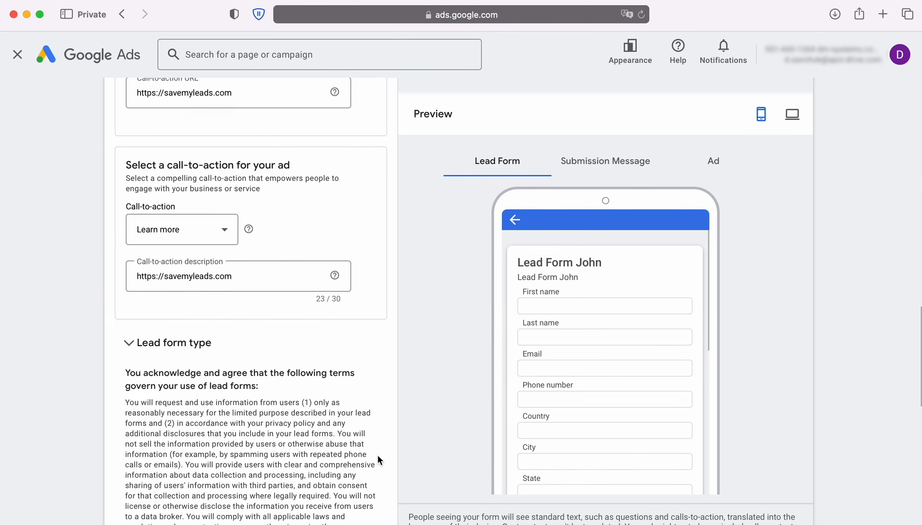
pyautogui.scroll(-3, 378, 454)
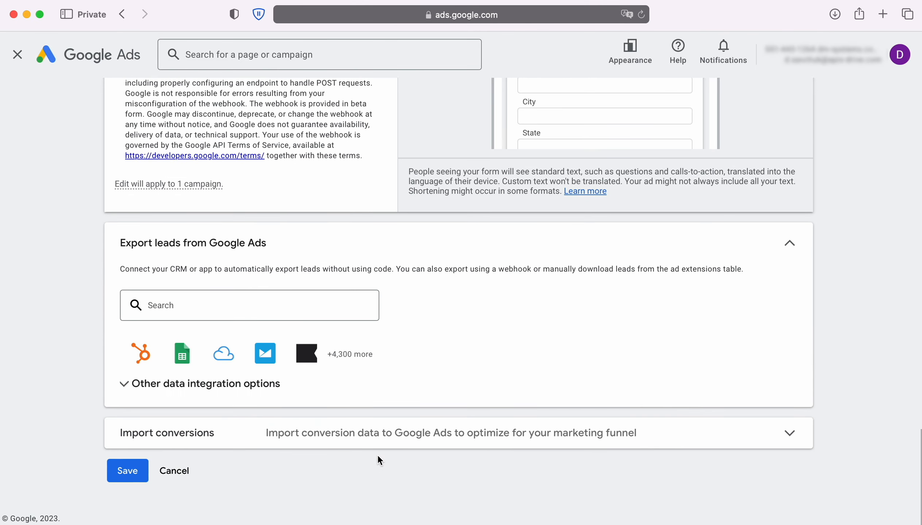
pyautogui.click(247, 384)
pyautogui.scroll(-1, 450, 406)
pyautogui.scroll(-10, 449, 404)
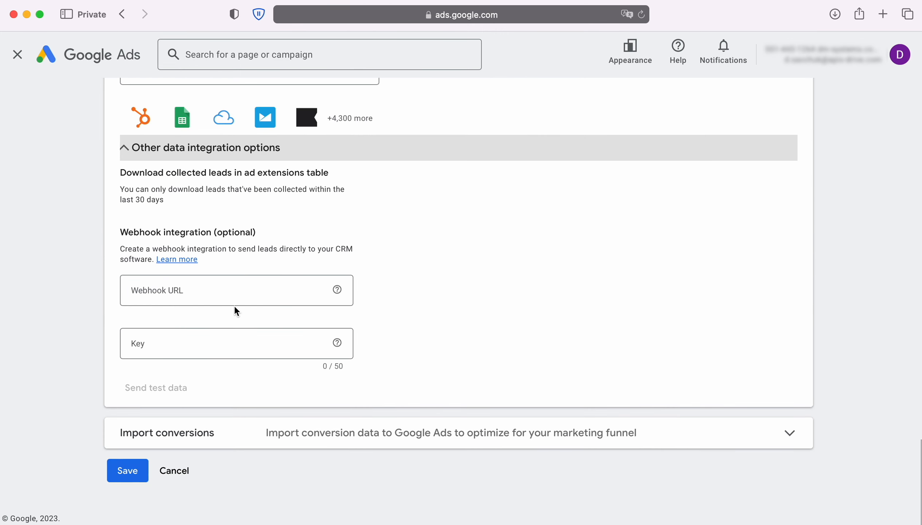
pyautogui.click(198, 293)
pyautogui.rightClick(202, 304)
pyautogui.click(218, 327)
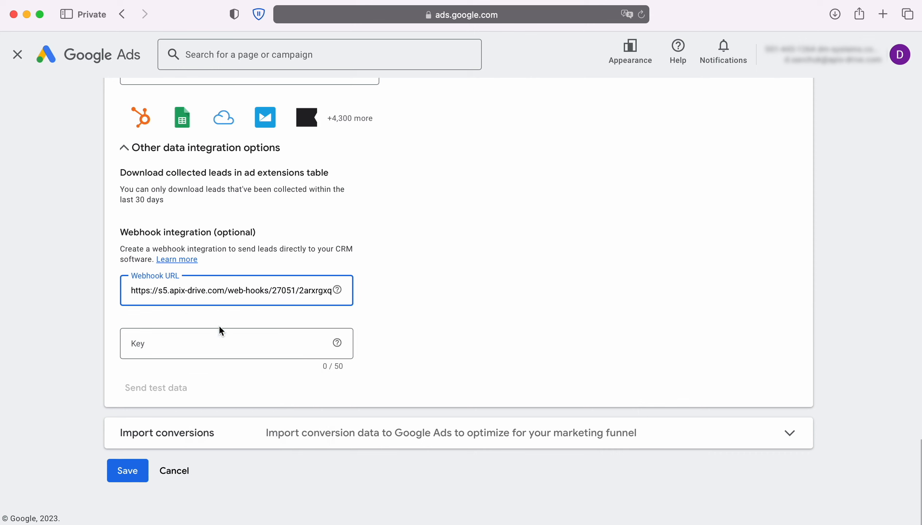
# Put the URL's final key segment in the Key field, send test data, and save.
pyautogui.doubleClick(301, 291)
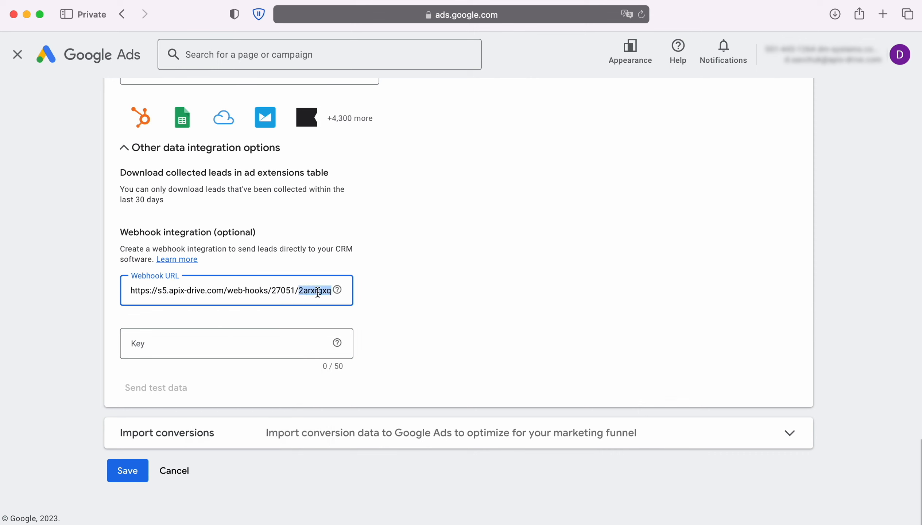
pyautogui.rightClick(316, 291)
pyautogui.click(343, 364)
pyautogui.click(195, 344)
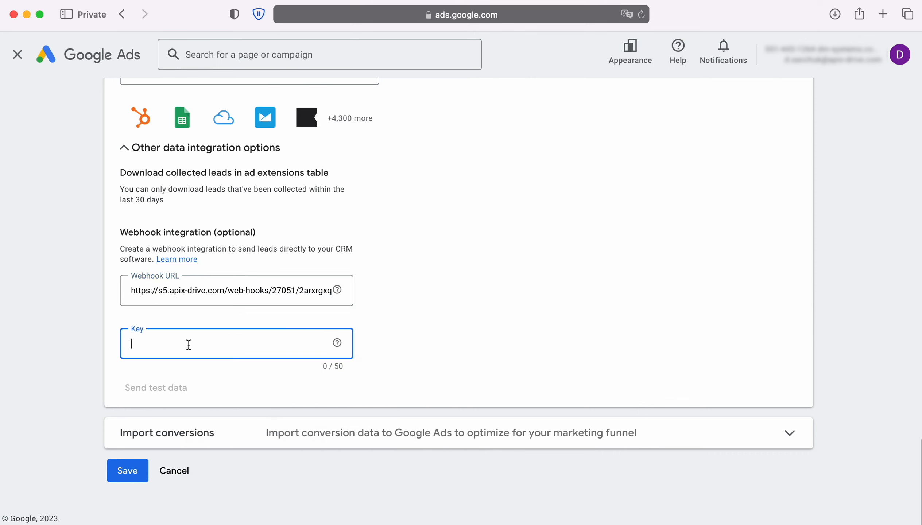
pyautogui.rightClick(190, 343)
pyautogui.click(216, 382)
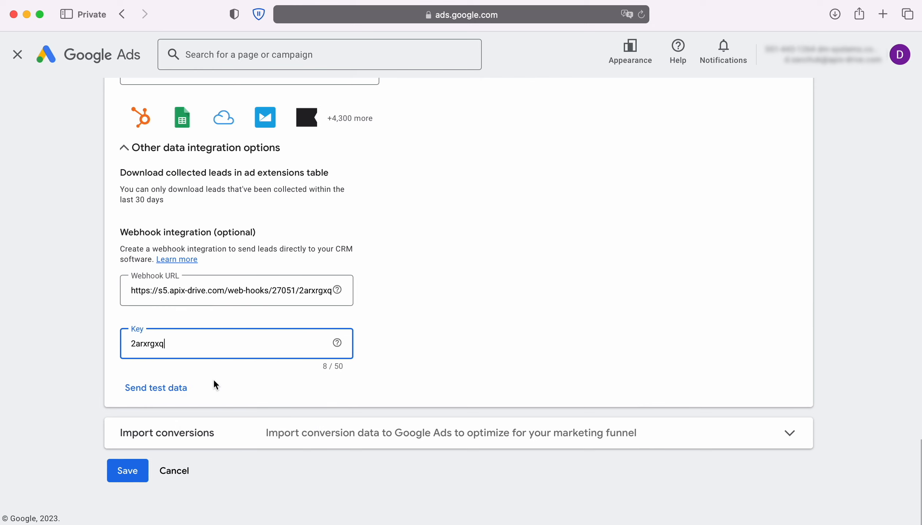
pyautogui.click(161, 391)
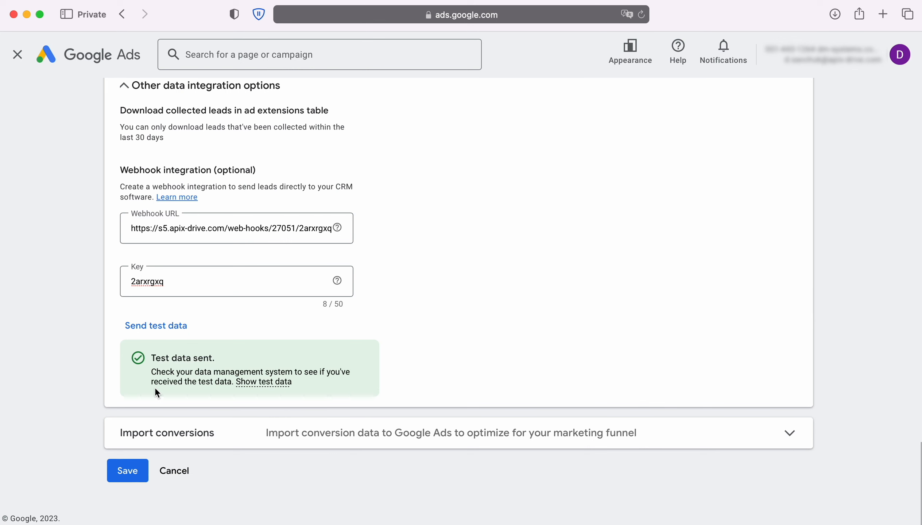
pyautogui.click(141, 471)
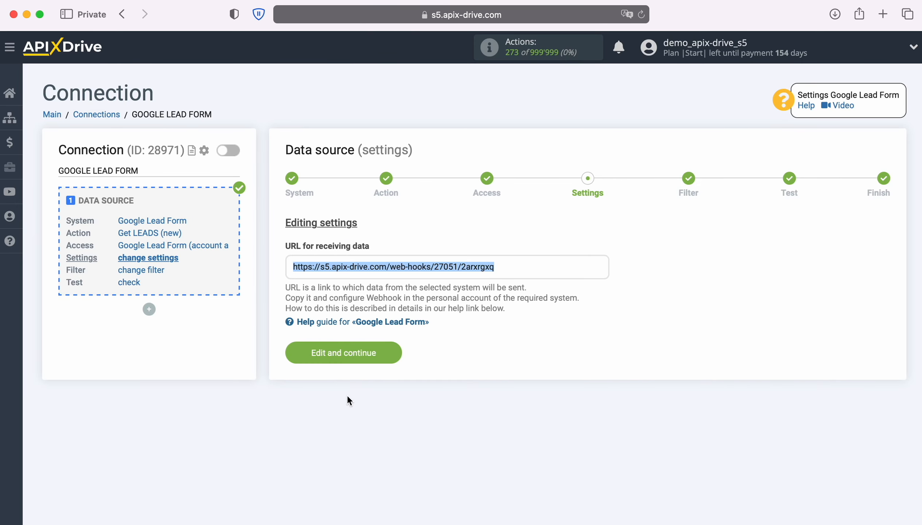
# Skip filtering, review the received Google Lead Form test lead, and finish the source setup.
pyautogui.click(392, 353)
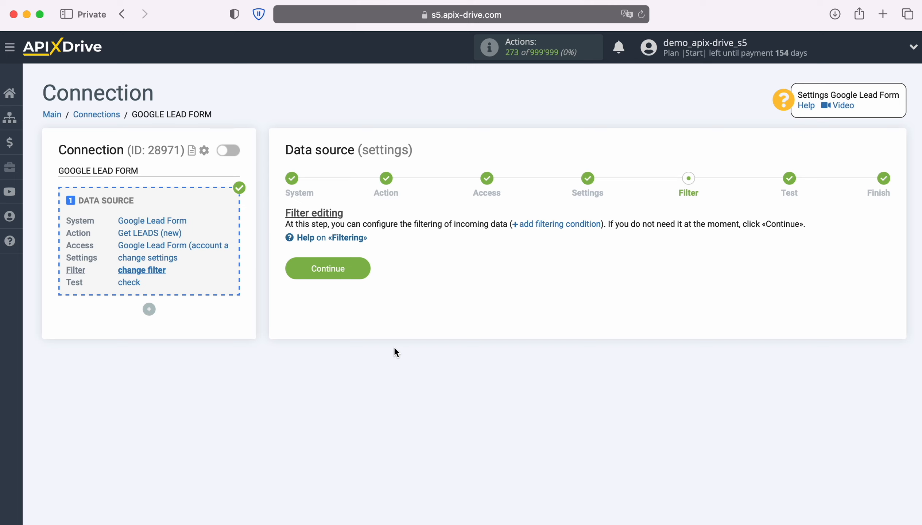
pyautogui.click(366, 266)
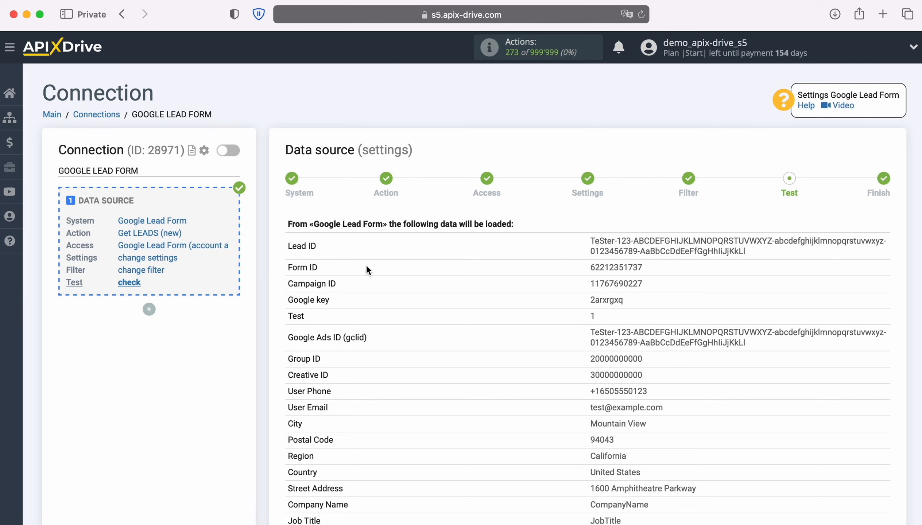
pyautogui.scroll(-5, 366, 267)
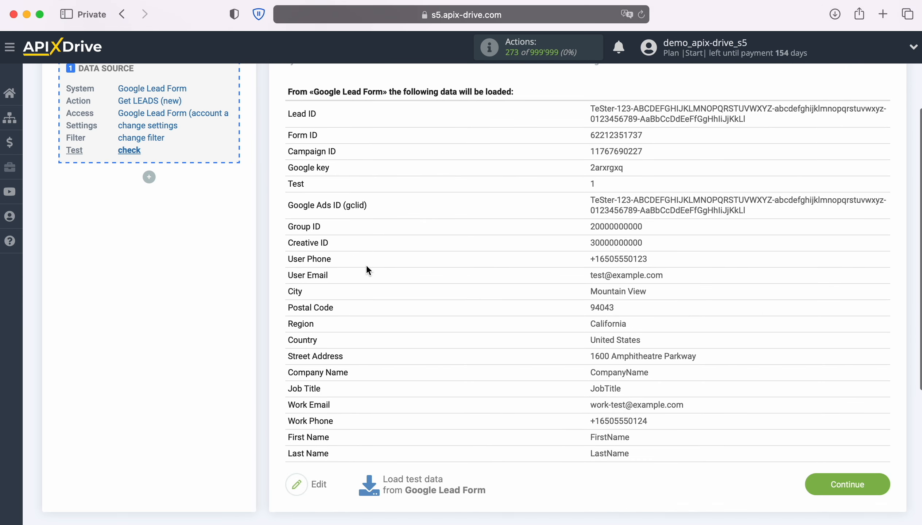
pyautogui.click(879, 482)
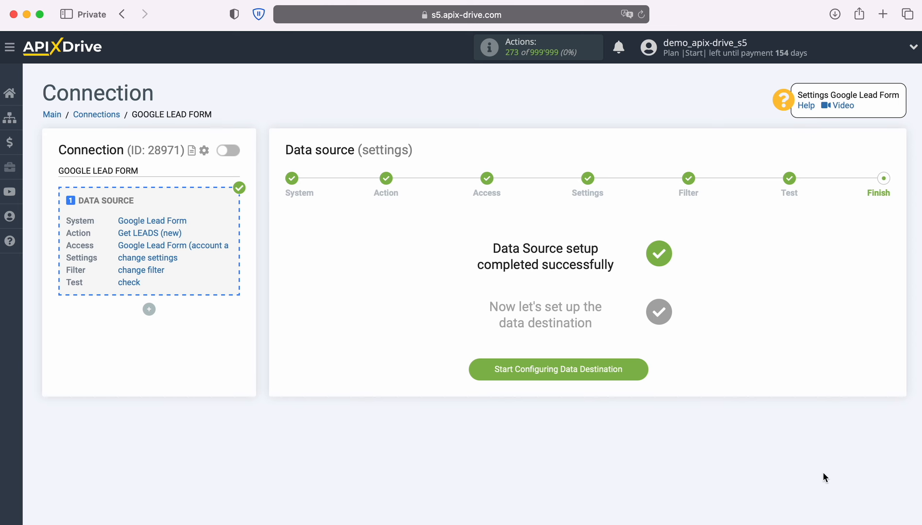
# Start the data destination and choose Zoho Inventory as its system.
pyautogui.click(641, 368)
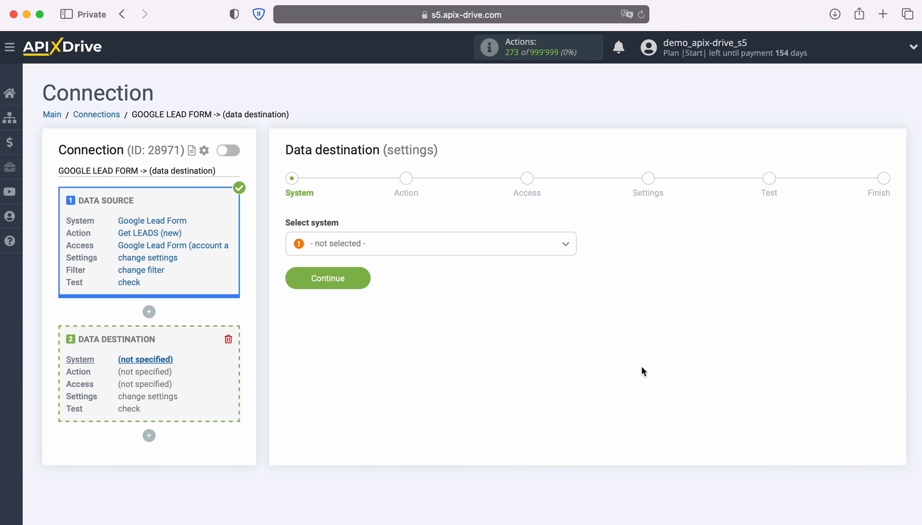
pyautogui.click(521, 251)
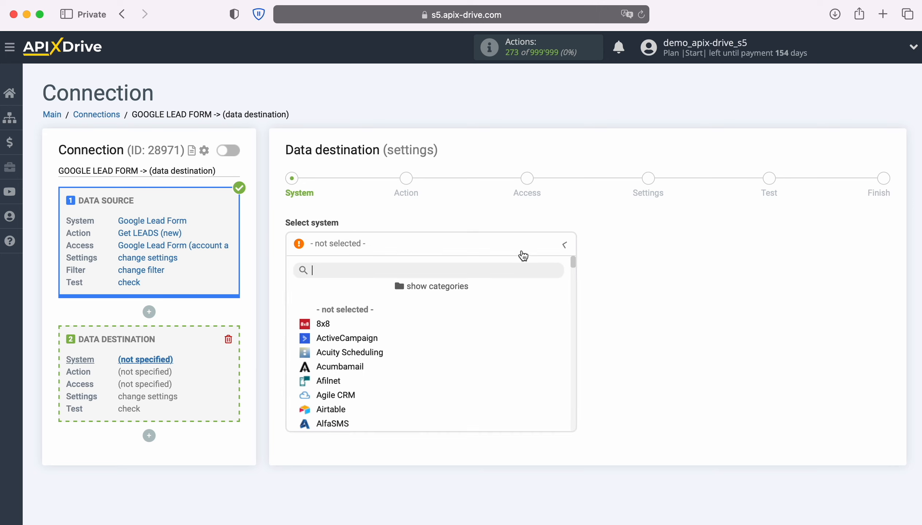
pyautogui.scroll(-3, 537, 352)
pyautogui.scroll(-15, 538, 352)
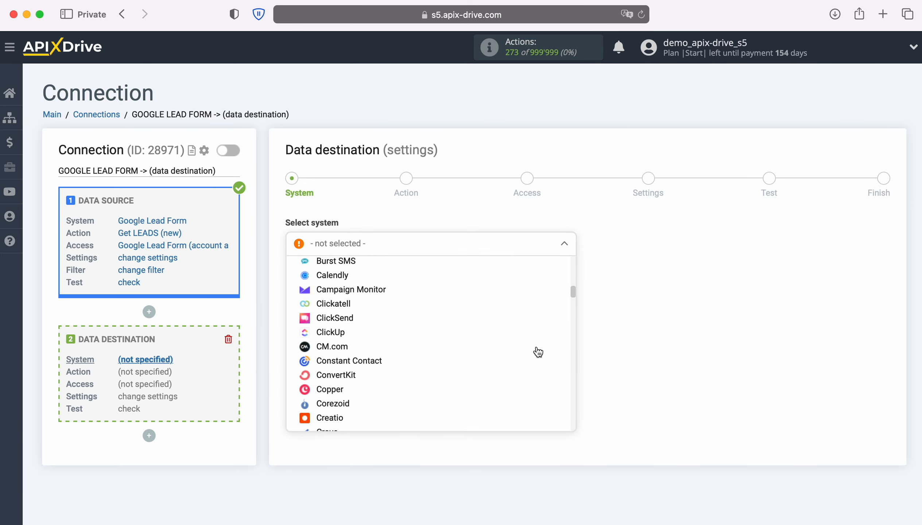
pyautogui.scroll(-15, 538, 352)
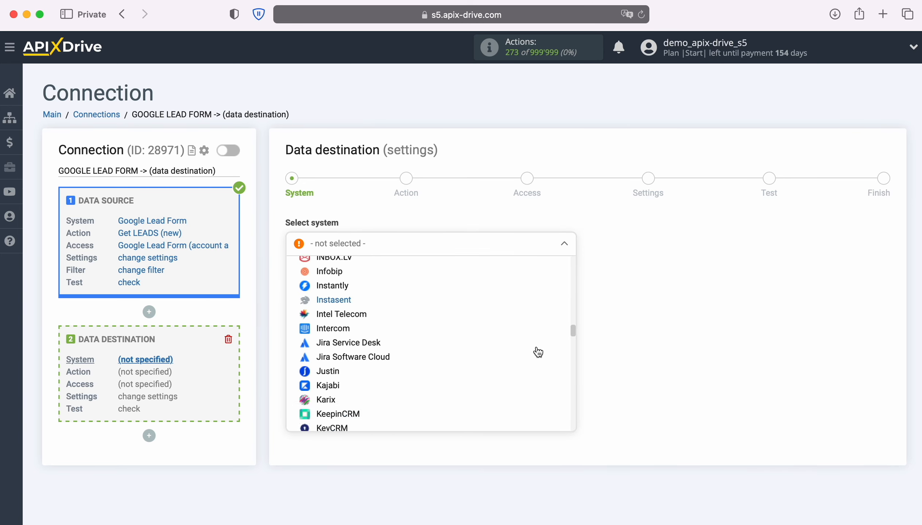
pyautogui.scroll(-15, 538, 352)
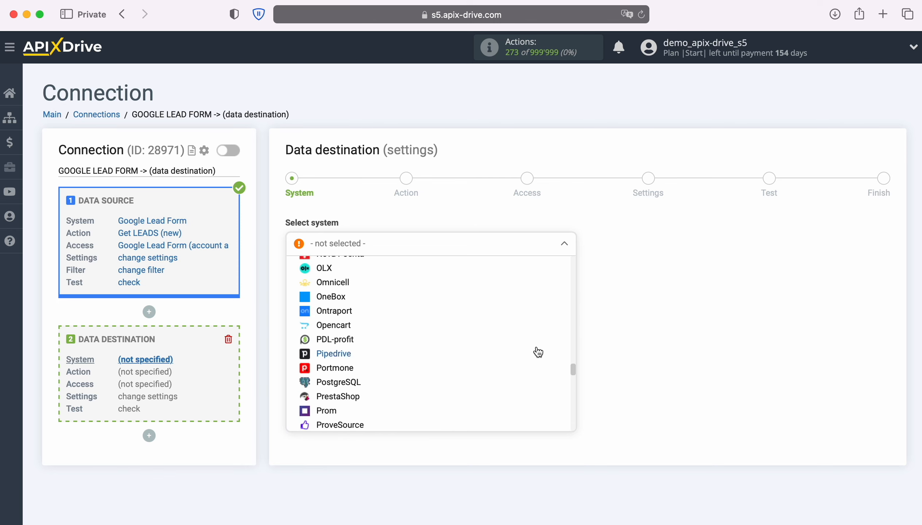
pyautogui.scroll(-15, 538, 353)
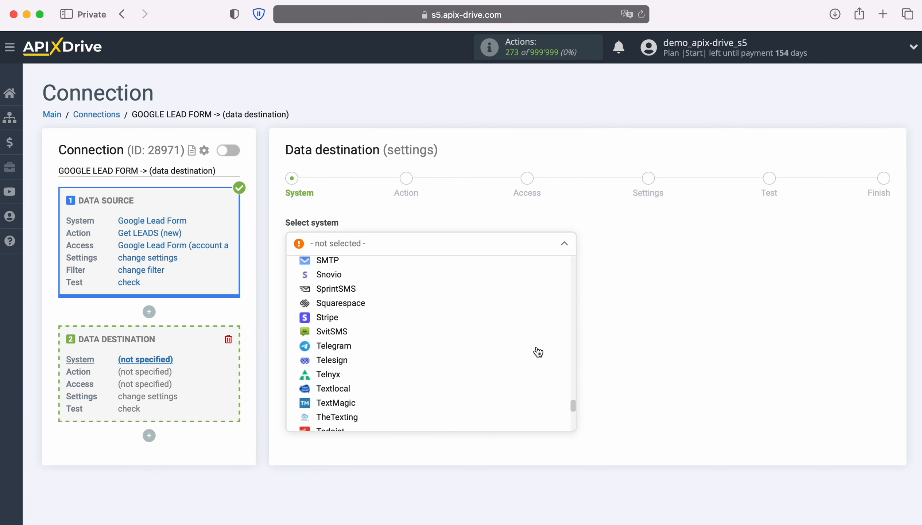
pyautogui.scroll(-5, 538, 352)
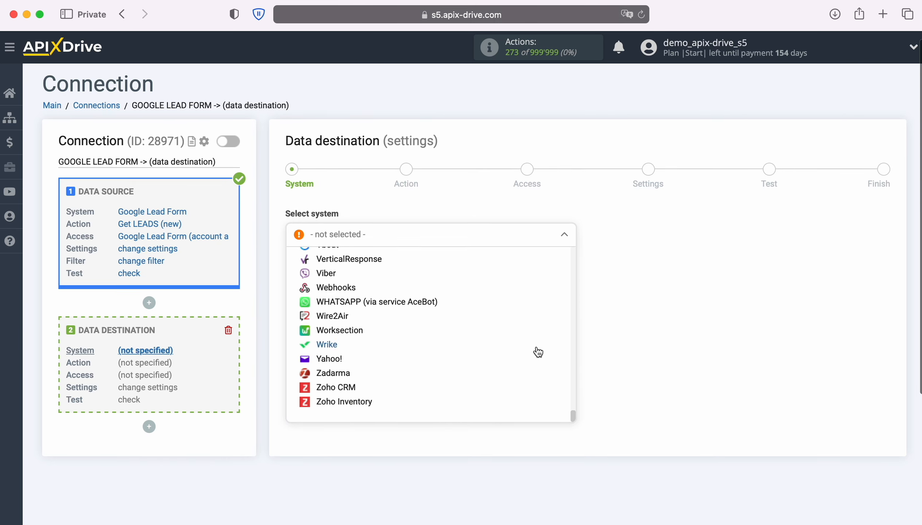
pyautogui.click(353, 409)
pyautogui.click(358, 271)
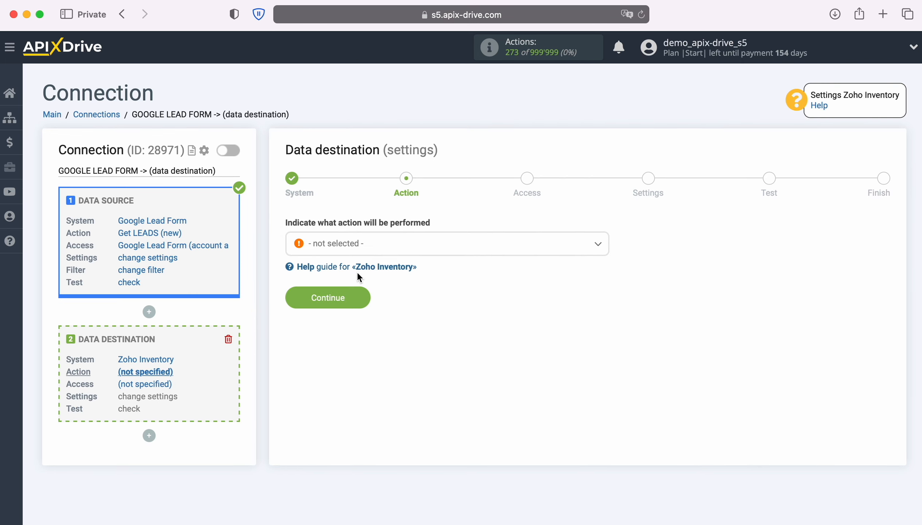
# Set the destination action to Create CONTACT and continue to account access.
pyautogui.click(523, 252)
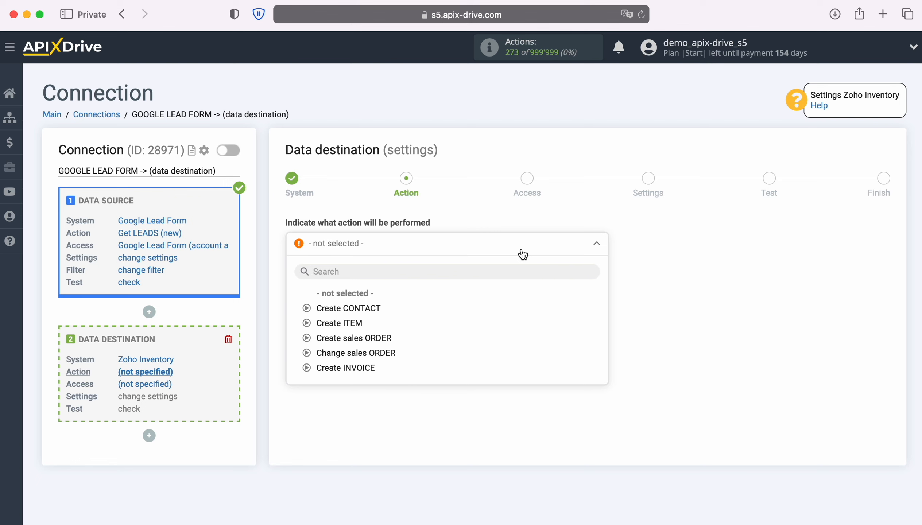
pyautogui.click(373, 311)
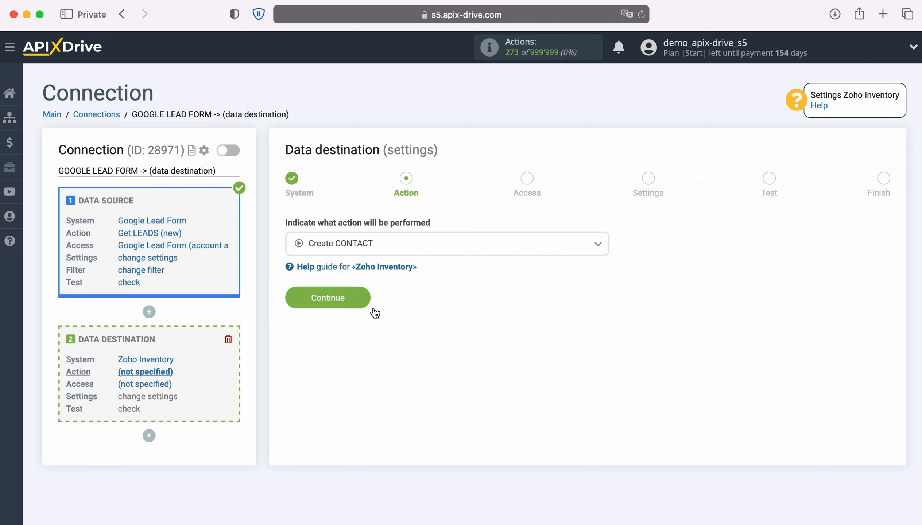
pyautogui.click(366, 302)
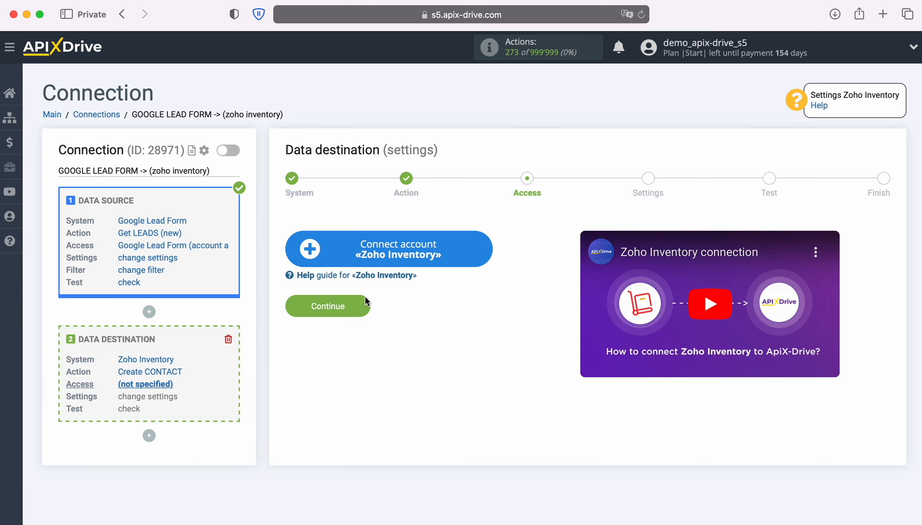
# Sign in to Zoho with the account e-mail and the saved password.
pyautogui.click(485, 258)
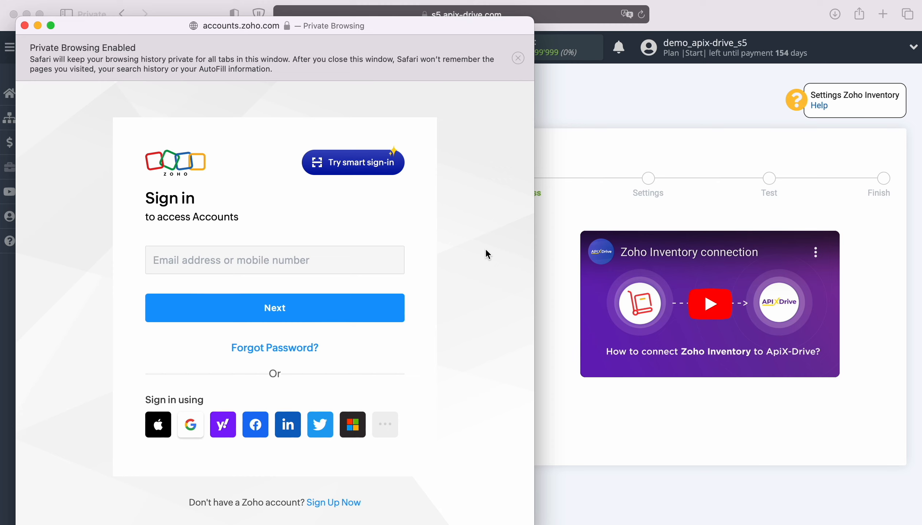
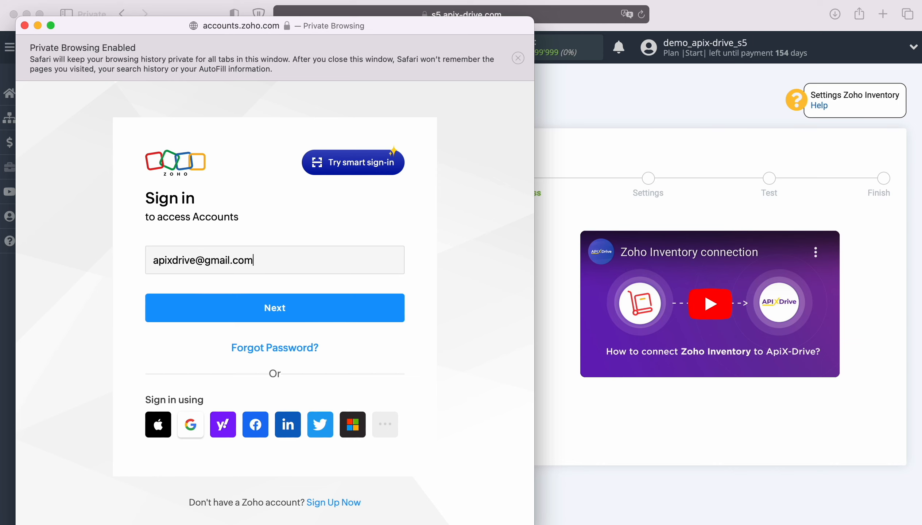
pyautogui.click(317, 309)
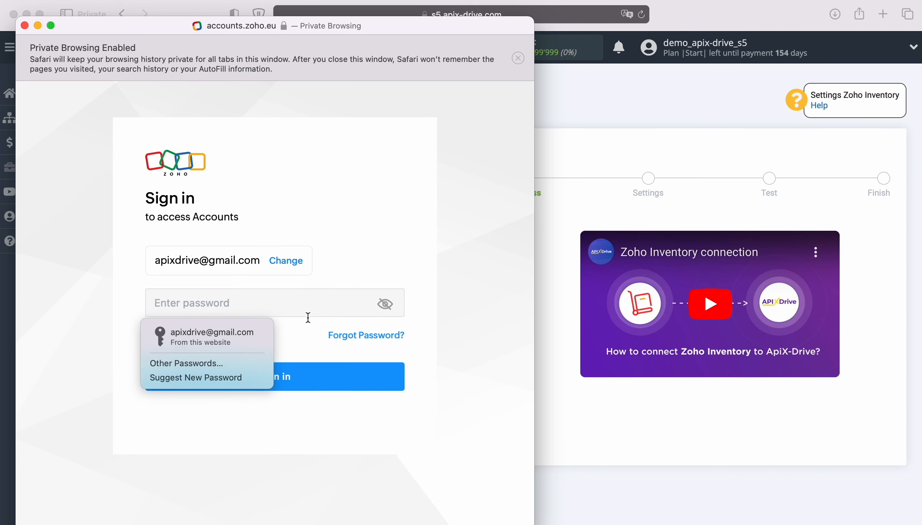
pyautogui.click(183, 335)
pyautogui.click(276, 371)
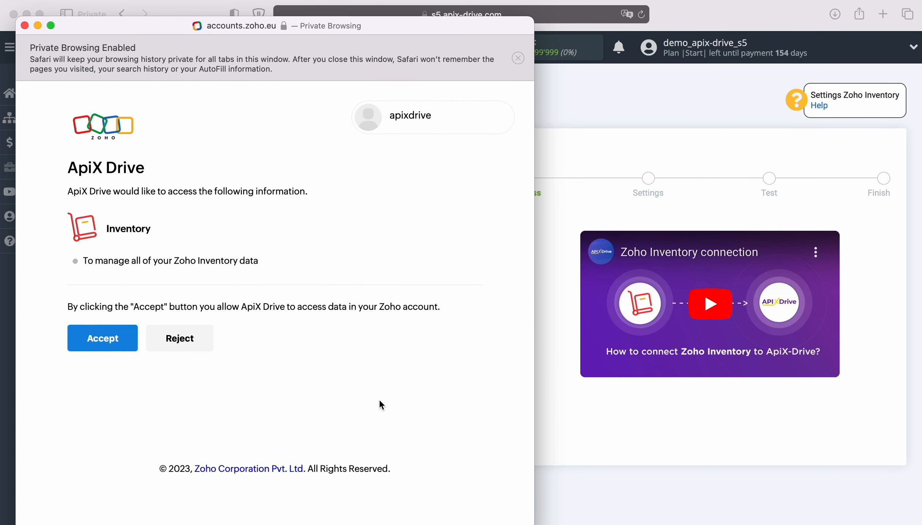
# Accept Zoho's access request, select the connected Zoho login, and continue to field settings.
pyautogui.click(102, 337)
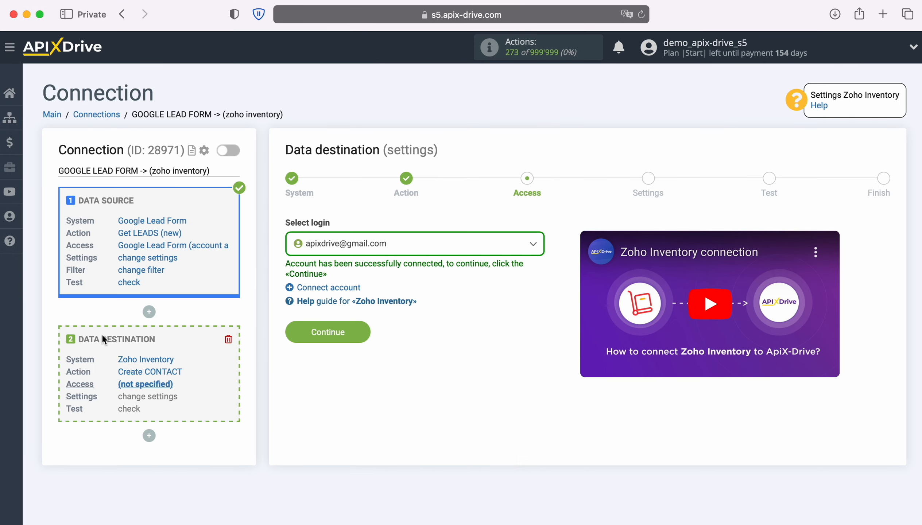
pyautogui.click(489, 244)
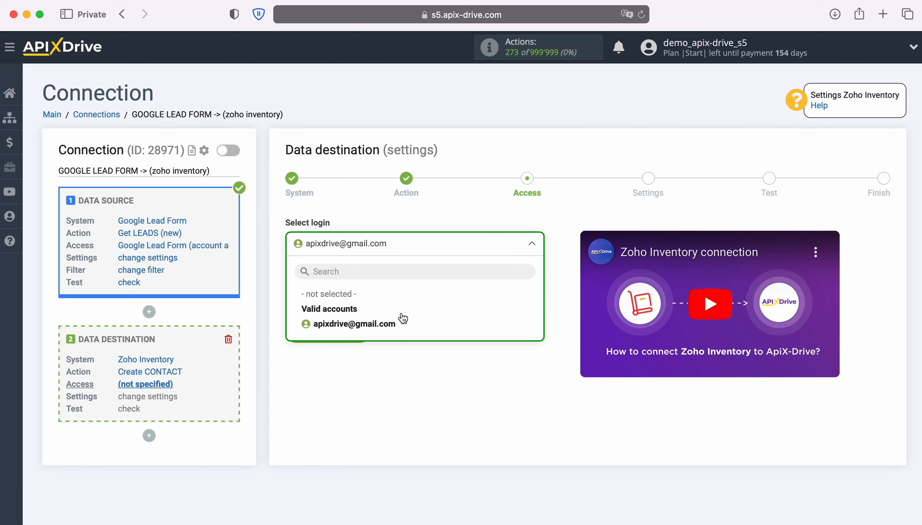
pyautogui.click(393, 325)
pyautogui.click(364, 330)
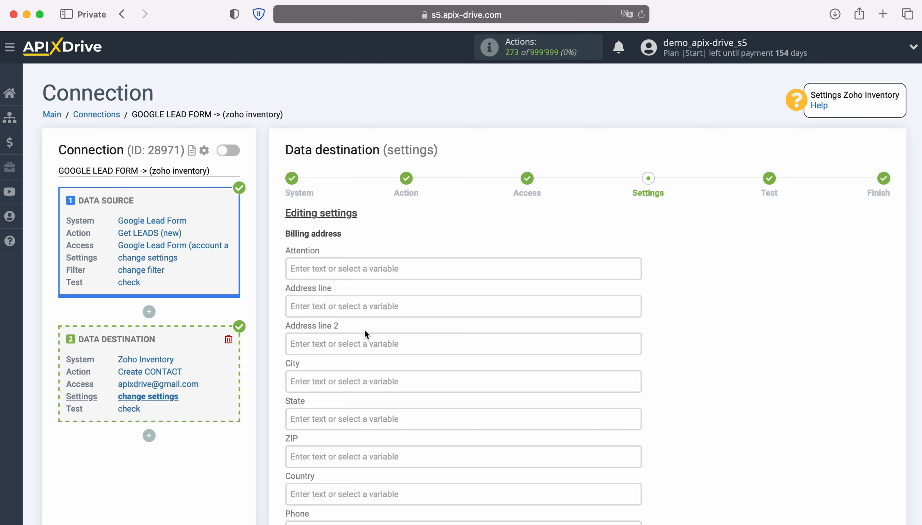
# Fill Contact name with the lead's First Name followed by Last Name.
pyautogui.scroll(-8, 365, 331)
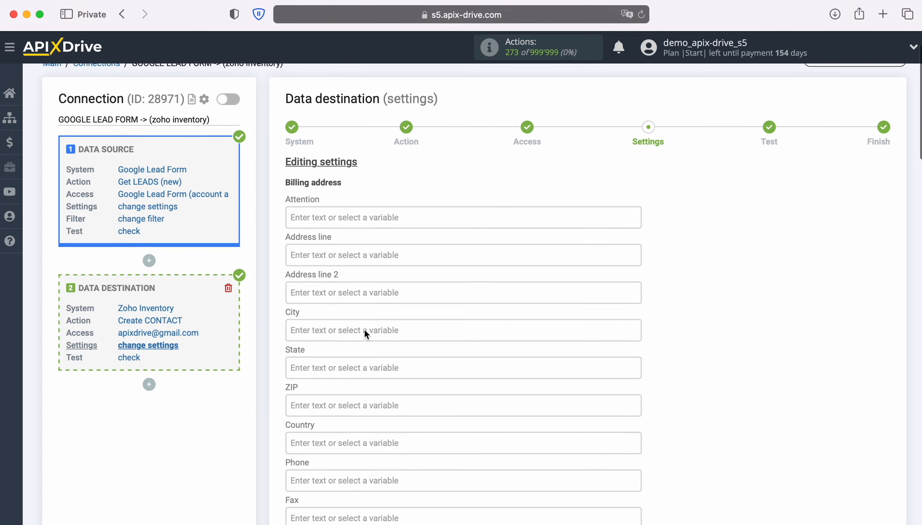
pyautogui.scroll(-3, 364, 331)
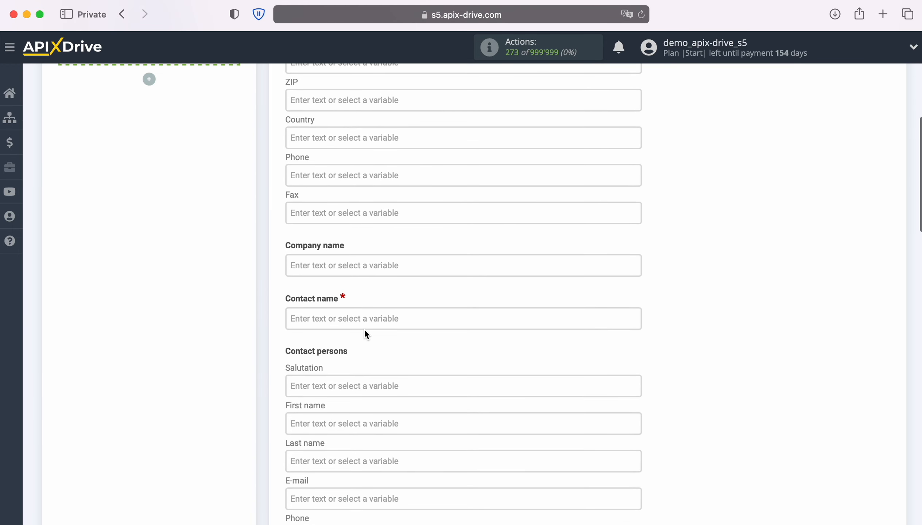
pyautogui.click(364, 265)
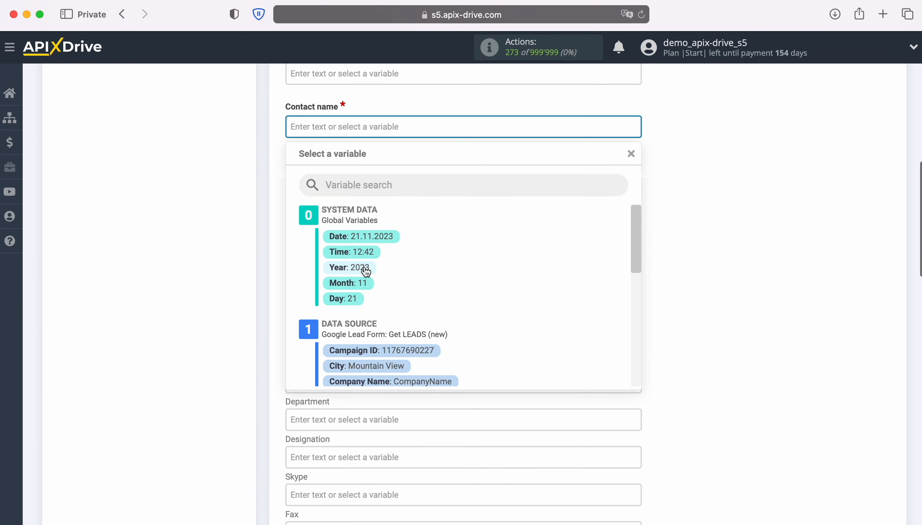
pyautogui.scroll(-3, 529, 303)
pyautogui.scroll(-1, 528, 303)
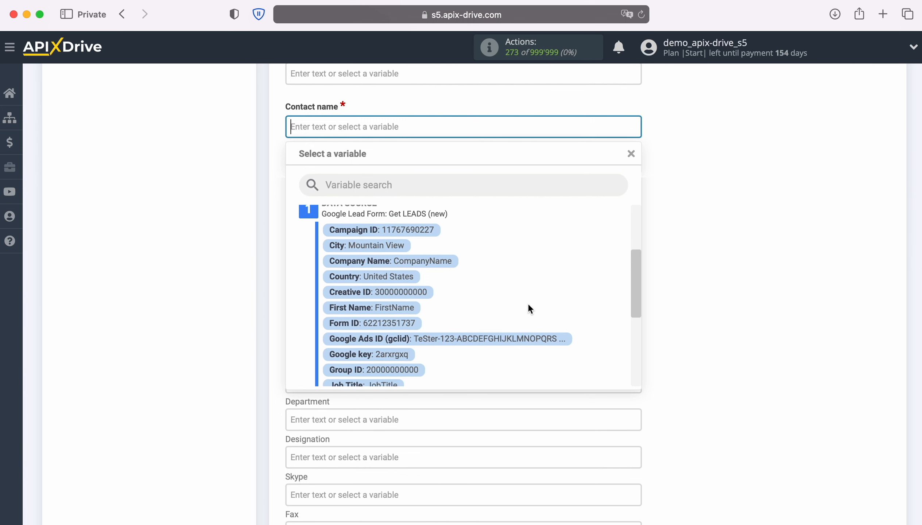
pyautogui.click(403, 309)
pyautogui.click(504, 128)
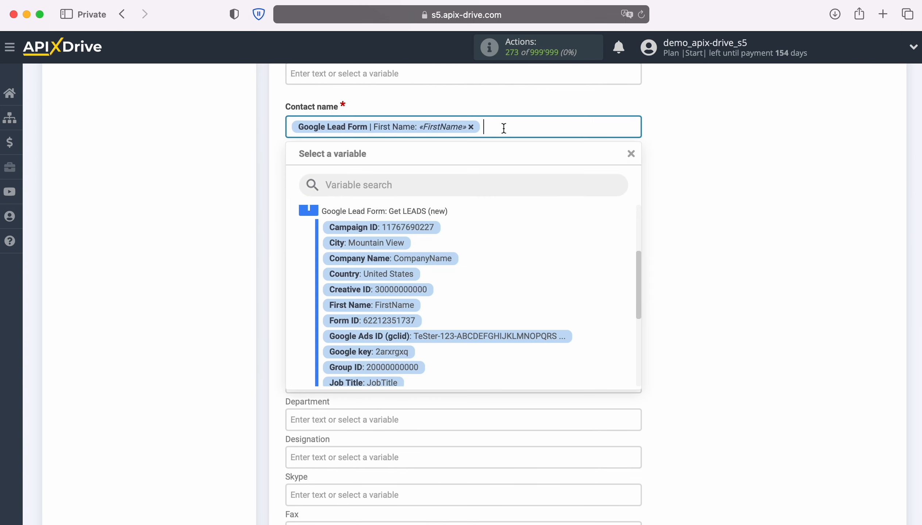
pyautogui.scroll(-3, 507, 256)
pyautogui.scroll(-1, 507, 254)
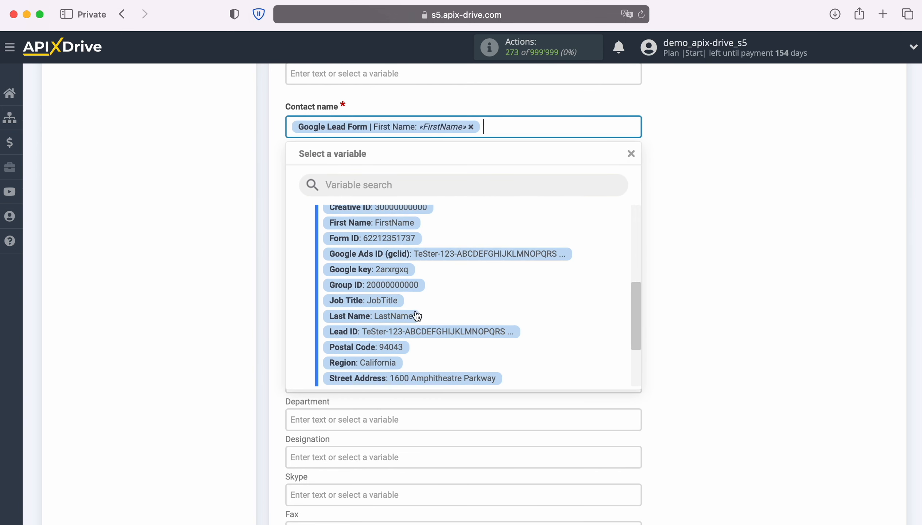
pyautogui.click(413, 316)
pyautogui.scroll(-3, 502, 275)
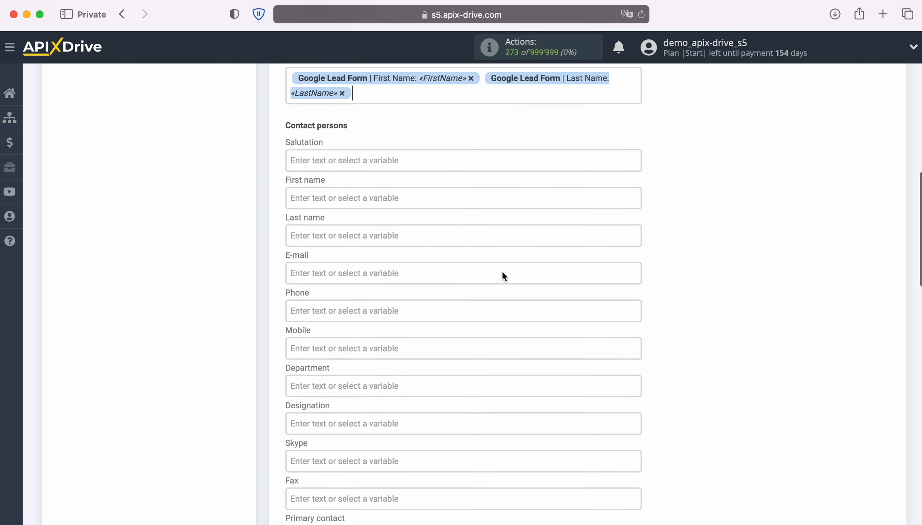
# Map the contact person's first and last name to the lead's First Name and Last Name.
pyautogui.click(360, 175)
pyautogui.scroll(-2, 382, 265)
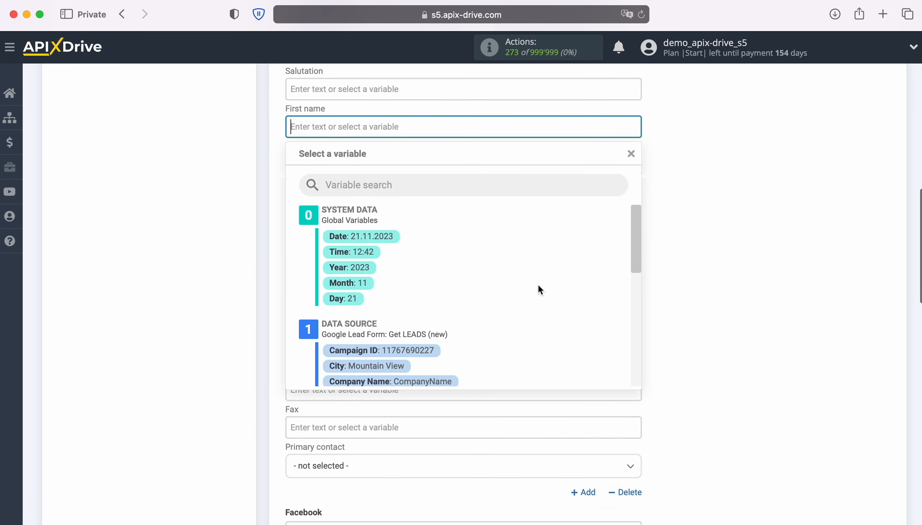
pyautogui.scroll(-3, 537, 287)
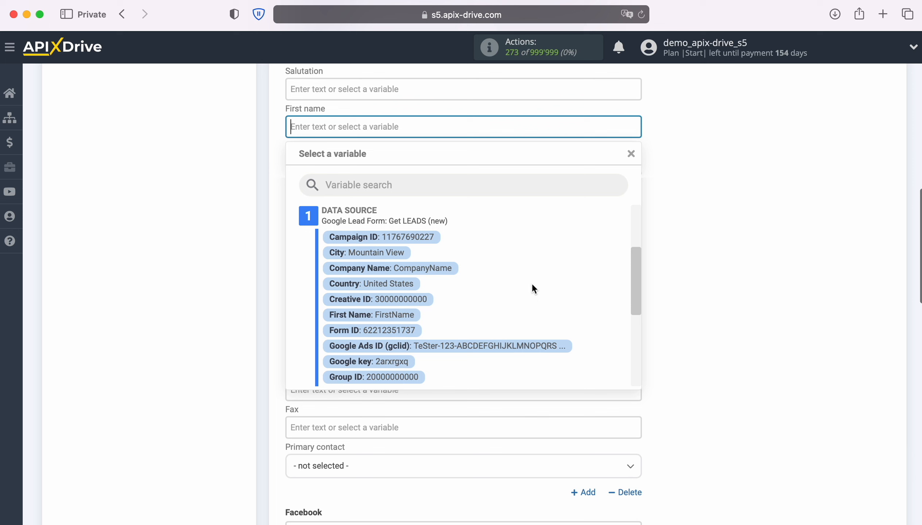
pyautogui.click(406, 315)
pyautogui.click(388, 169)
pyautogui.scroll(-5, 547, 300)
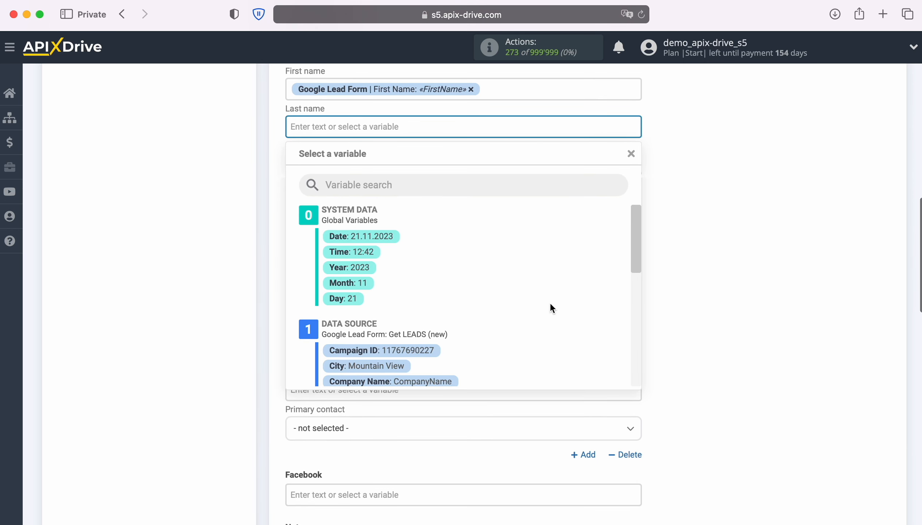
pyautogui.scroll(-4, 471, 321)
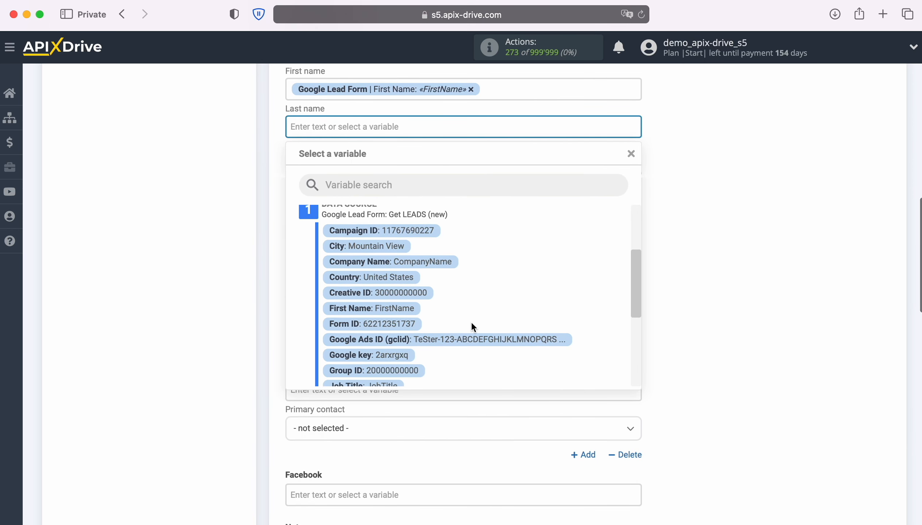
pyautogui.click(407, 330)
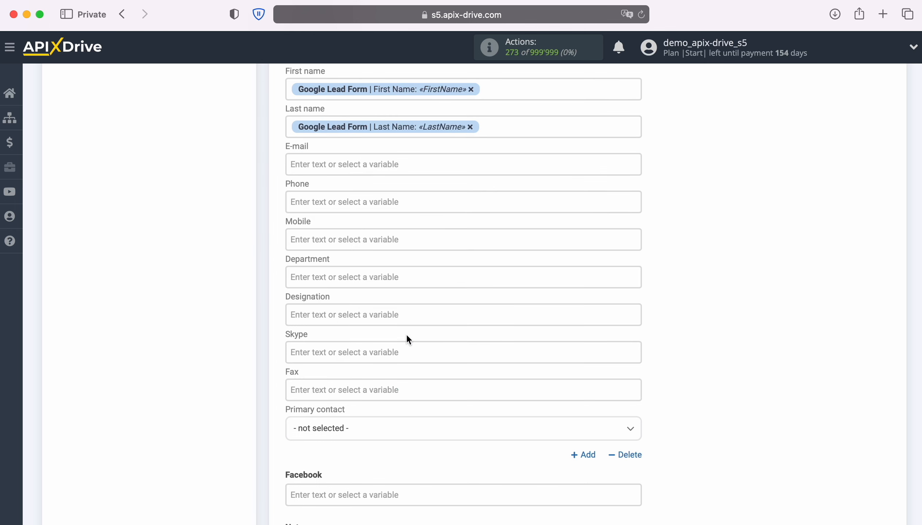
# Map the contact's e-mail to User Email and phone to User Phone.
pyautogui.click(373, 164)
pyautogui.scroll(-5, 539, 300)
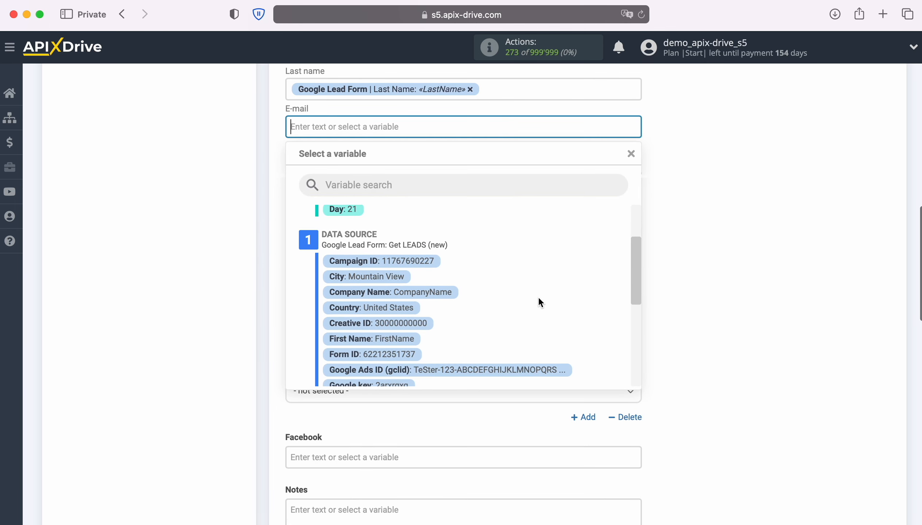
pyautogui.scroll(-4, 537, 295)
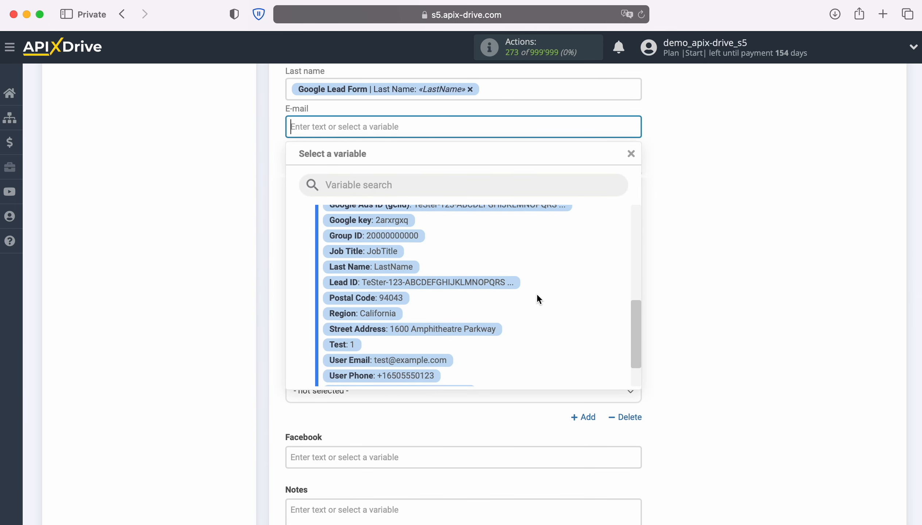
pyautogui.click(388, 359)
pyautogui.click(372, 164)
pyautogui.scroll(-10, 509, 319)
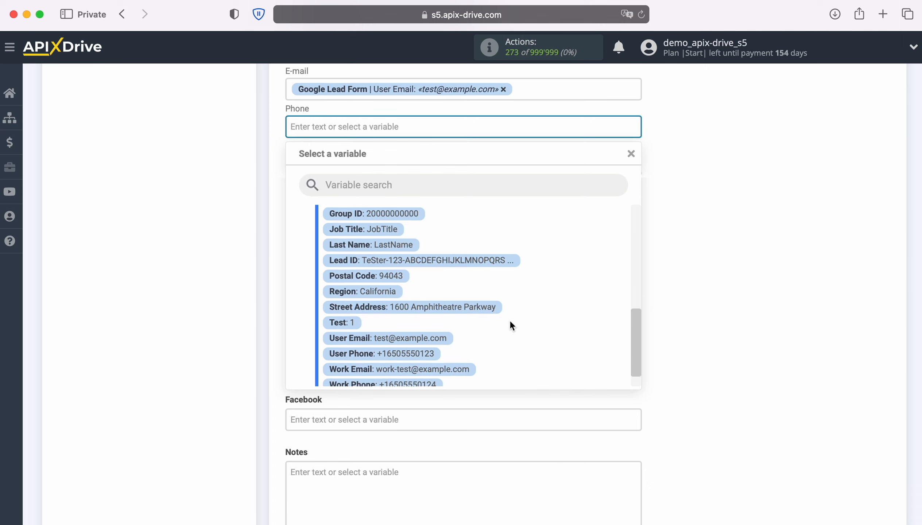
pyautogui.click(426, 333)
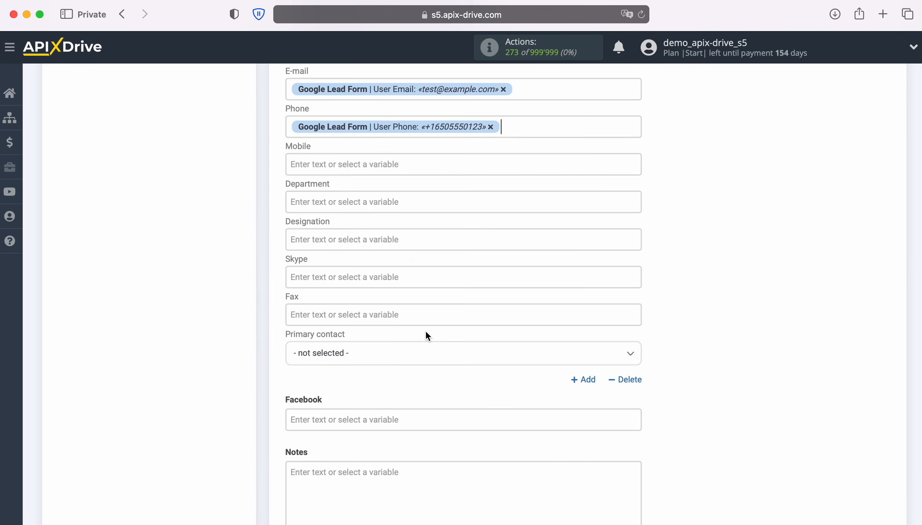
pyautogui.scroll(-2, 426, 332)
pyautogui.scroll(-5, 425, 336)
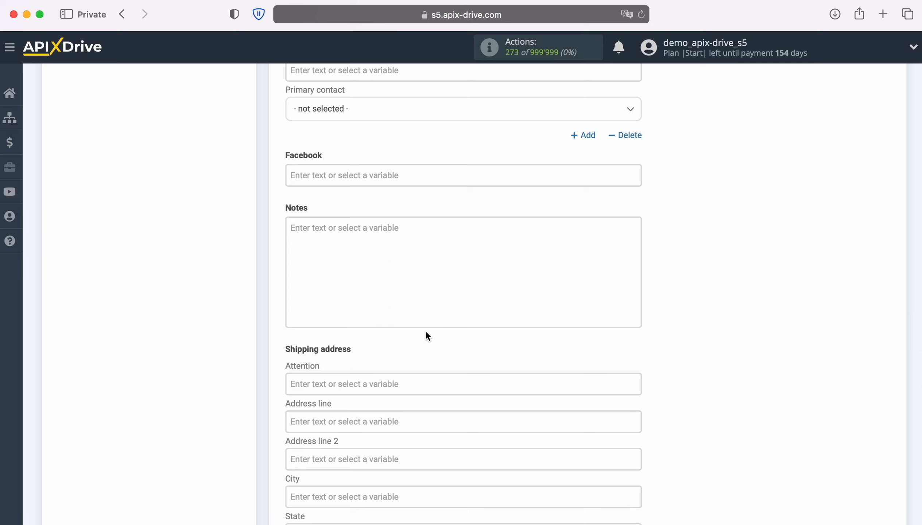
# Add the contact note 'New Lead from Google Lead Form' and save the field mapping.
pyautogui.click(339, 227)
pyautogui.write('N')
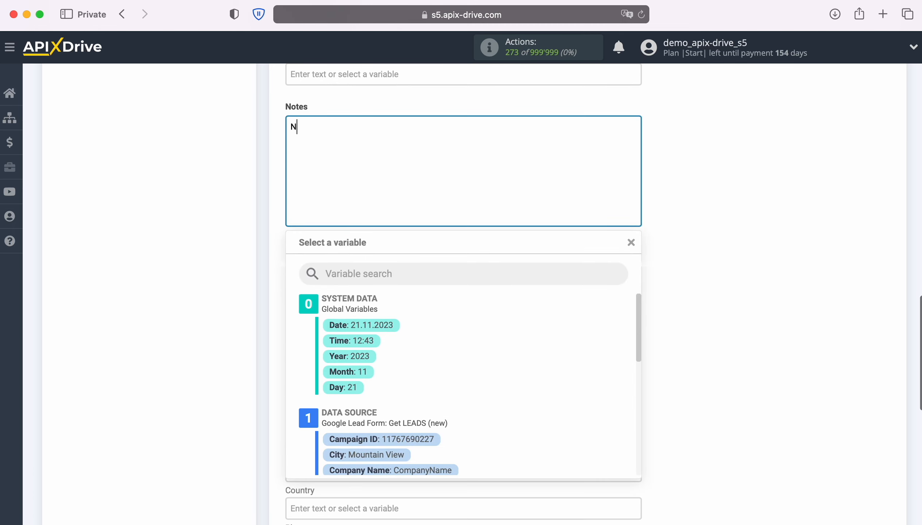
pyautogui.write('ew Lead from')
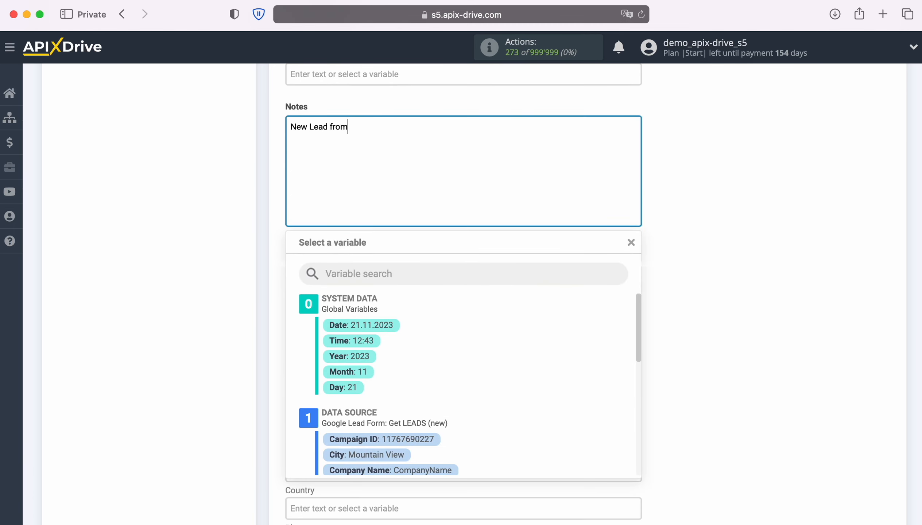
pyautogui.write(' Google Lead Form')
pyautogui.click(714, 282)
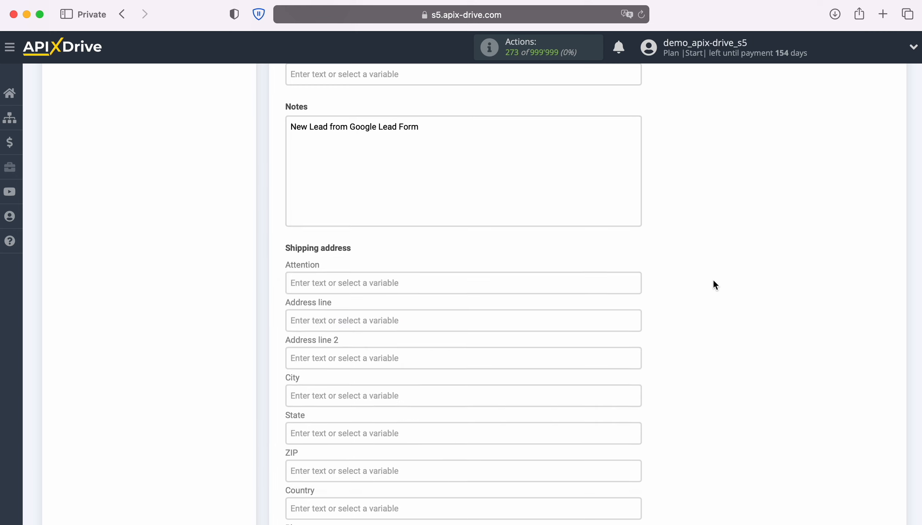
pyautogui.scroll(-6, 713, 280)
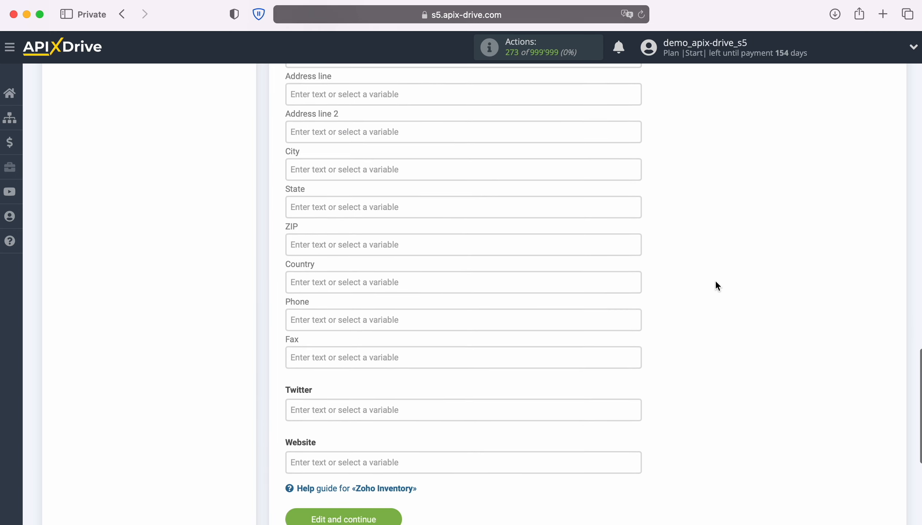
pyautogui.scroll(-2, 715, 285)
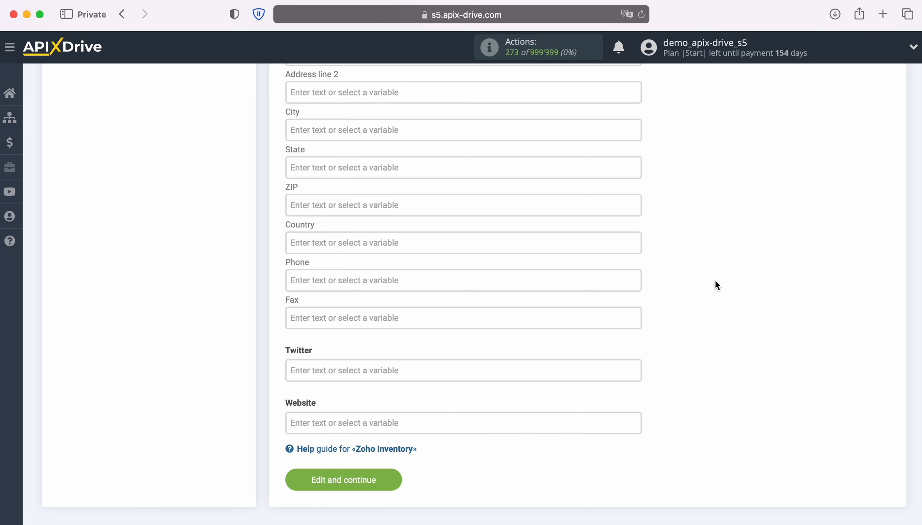
pyautogui.click(395, 479)
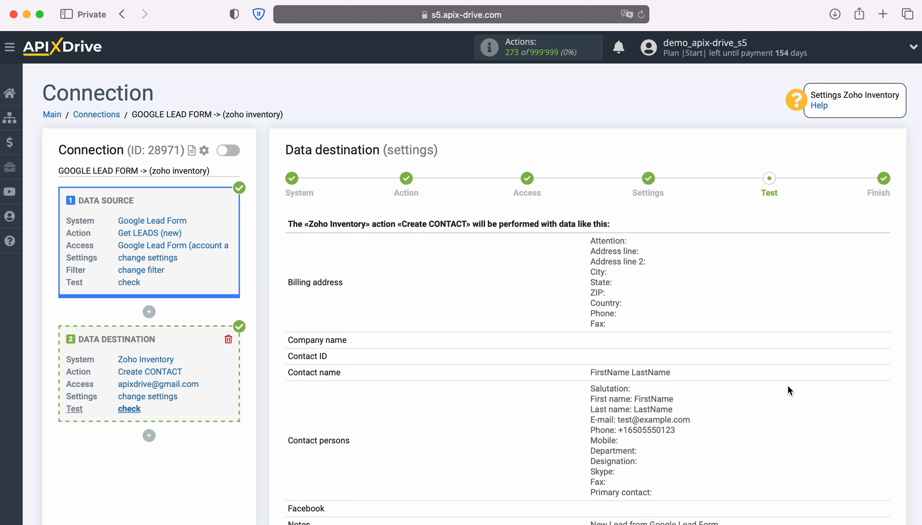
# Send the test contact to Zoho Inventory and reload Zoho Inventory's Customers list.
pyautogui.scroll(-5, 788, 387)
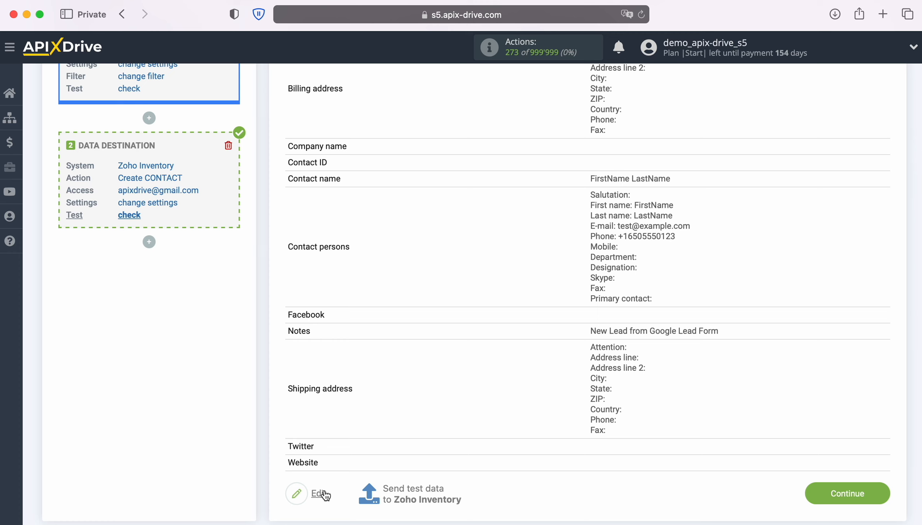
pyautogui.click(412, 492)
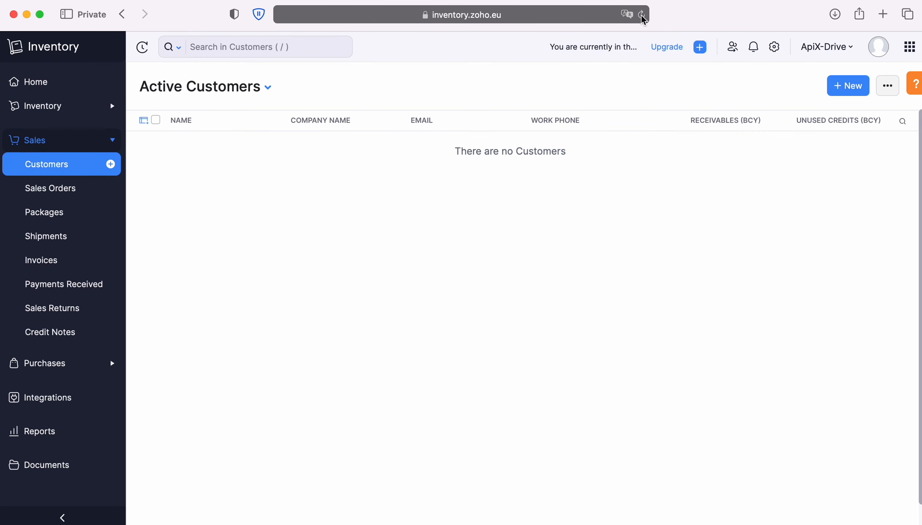
pyautogui.click(642, 15)
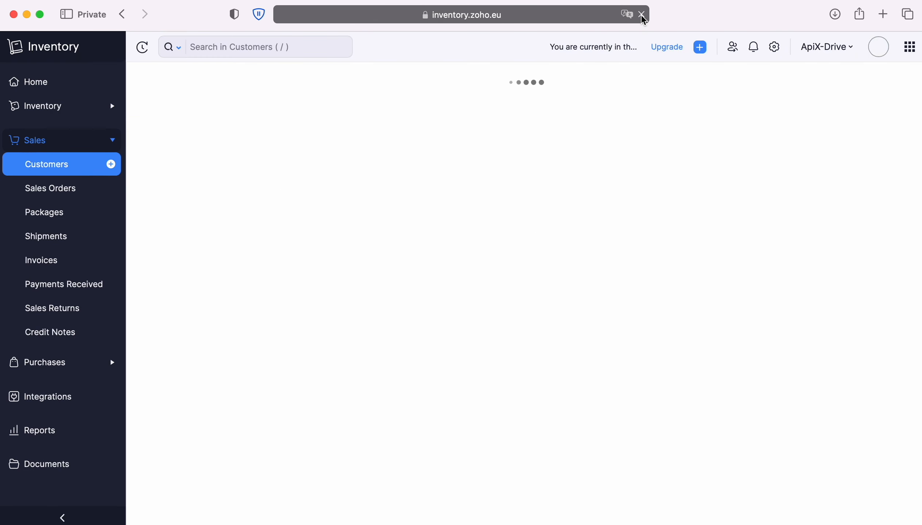
# Open the new FirstName LastName customer record in Zoho Inventory.
pyautogui.click(234, 147)
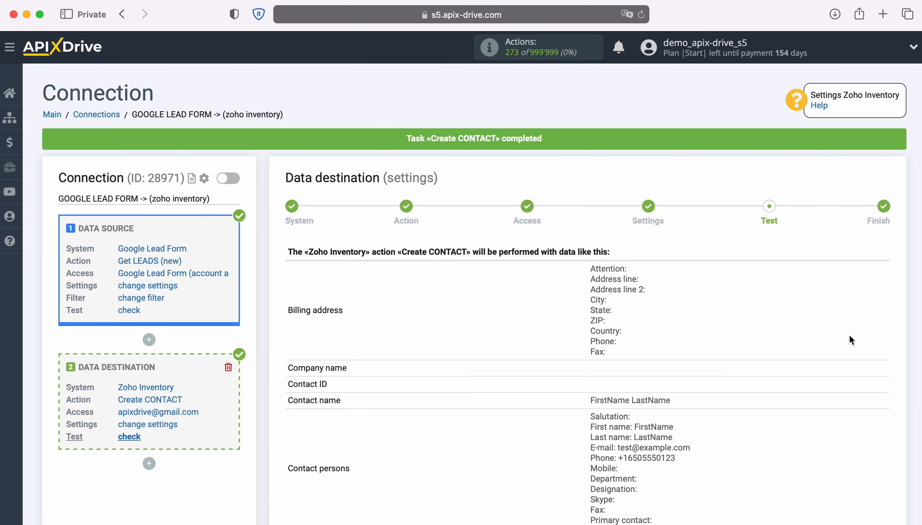
# Accept the Zoho Inventory test preview and continue to the Finish step.
pyautogui.scroll(-6, 851, 334)
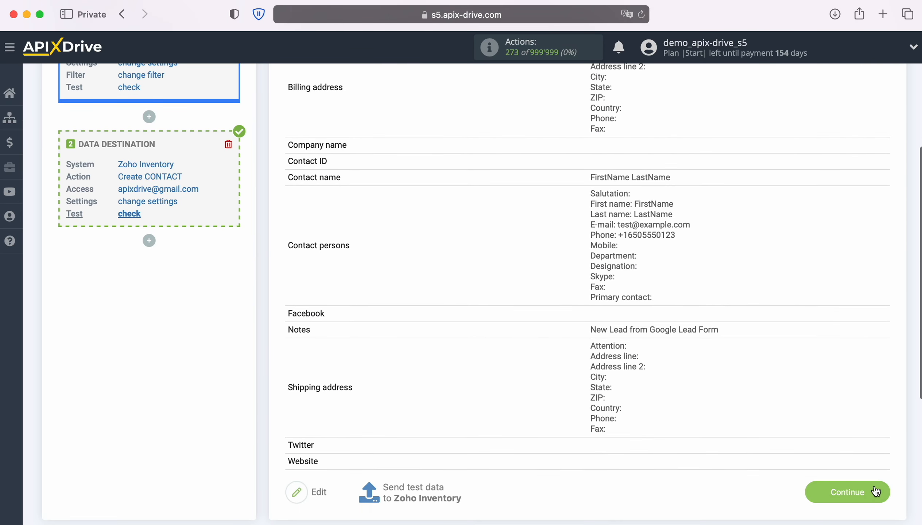
pyautogui.click(876, 491)
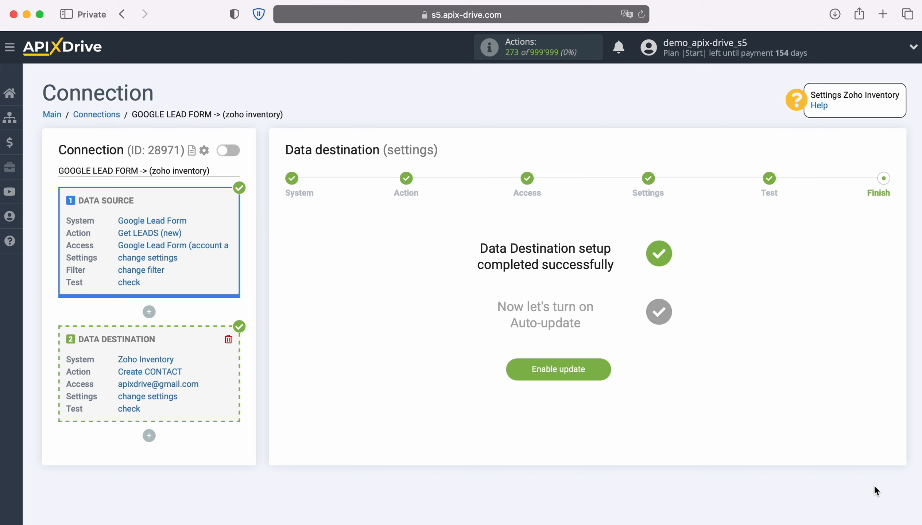
# Enable auto-update on the connection and set its update interval to 5 minutes.
pyautogui.click(601, 368)
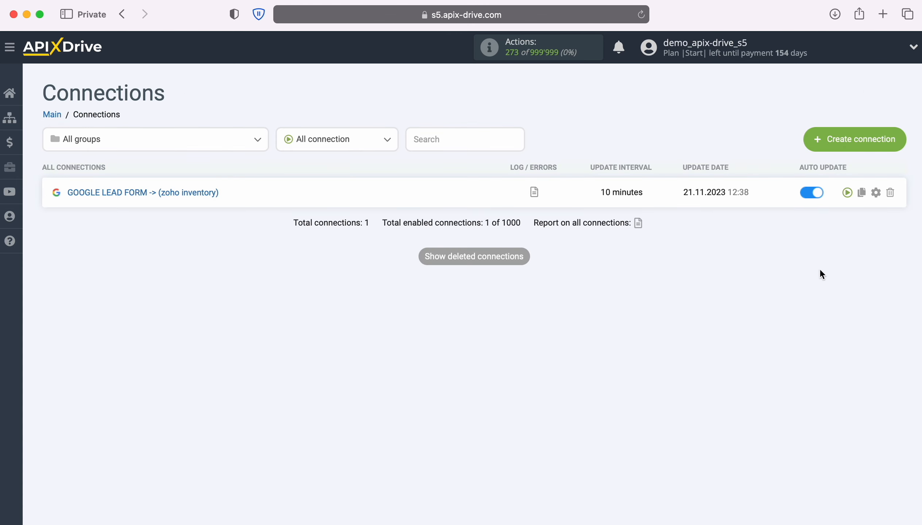
pyautogui.click(877, 191)
pyautogui.click(562, 290)
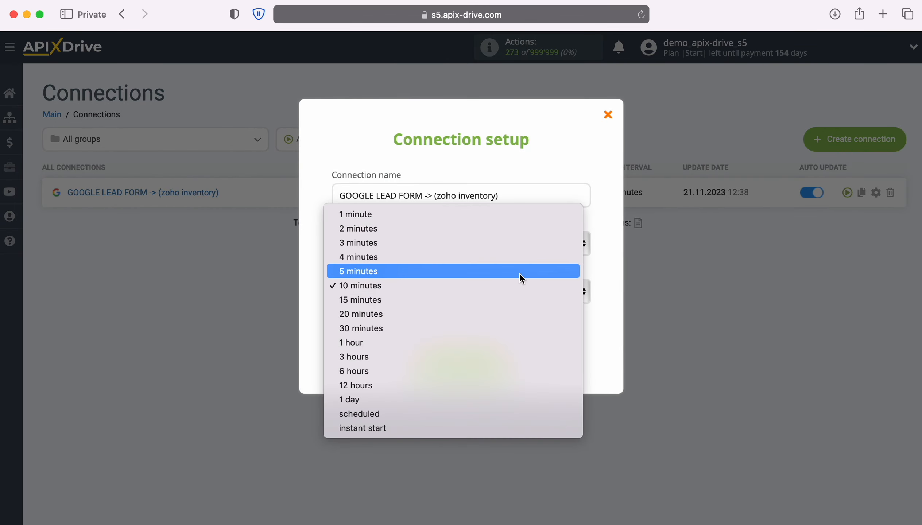
pyautogui.click(518, 274)
pyautogui.click(502, 367)
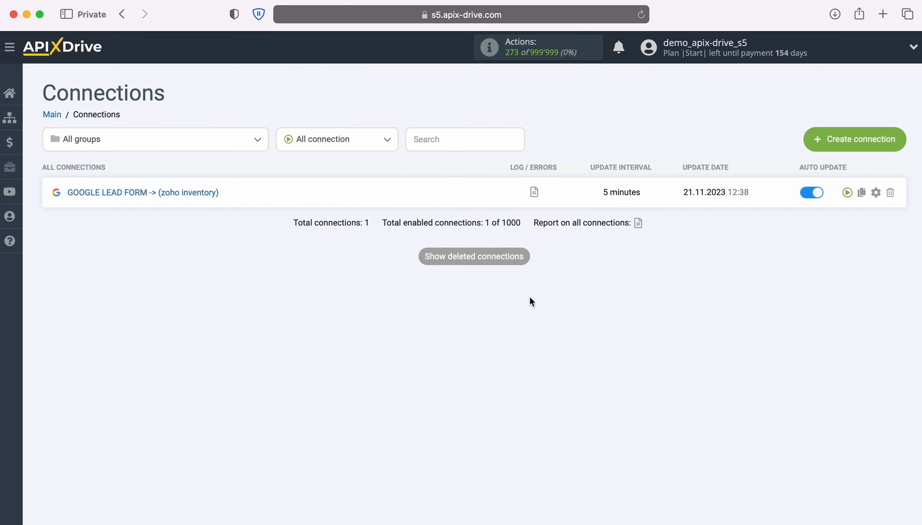